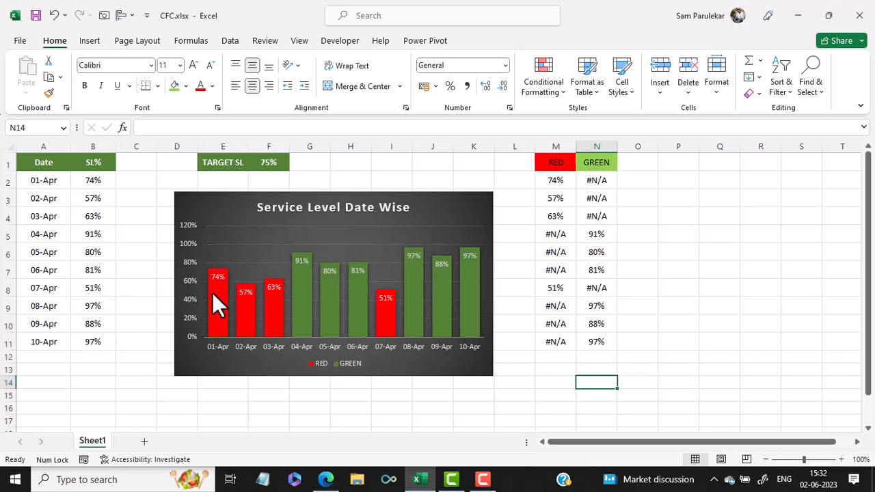
Change the SL% value for 01-Apr in cell B2 to 80%.
{"action": "mouse_move", "coordinate": [277, 312]}
{"action": "mouse_move", "coordinate": [472, 305]}
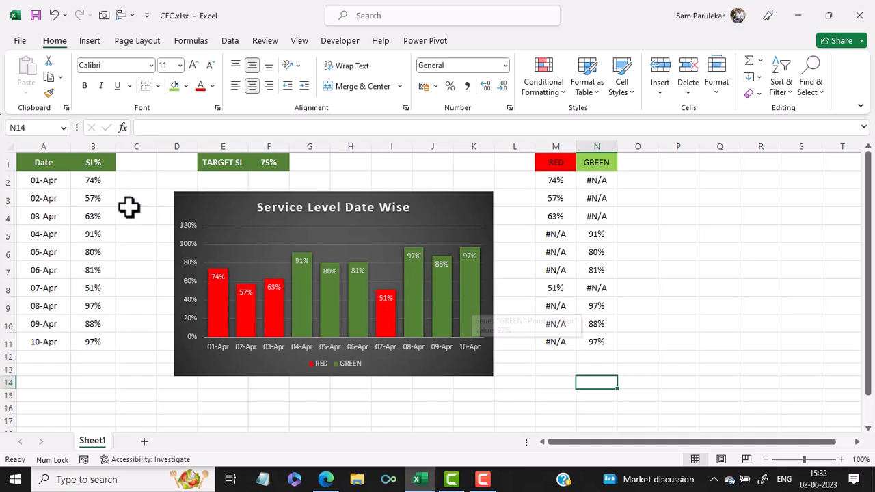
{"action": "left_click", "coordinate": [95, 182]}
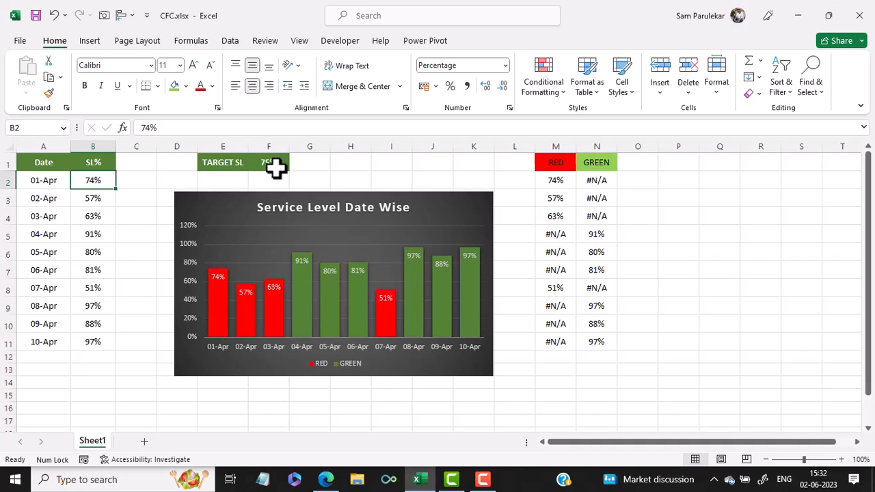
{"action": "mouse_move", "coordinate": [216, 300]}
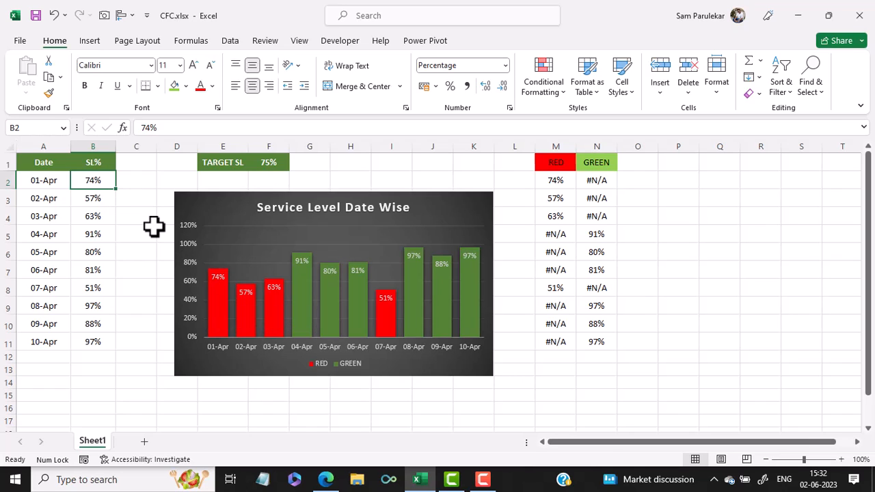
{"action": "type", "text": "80"}
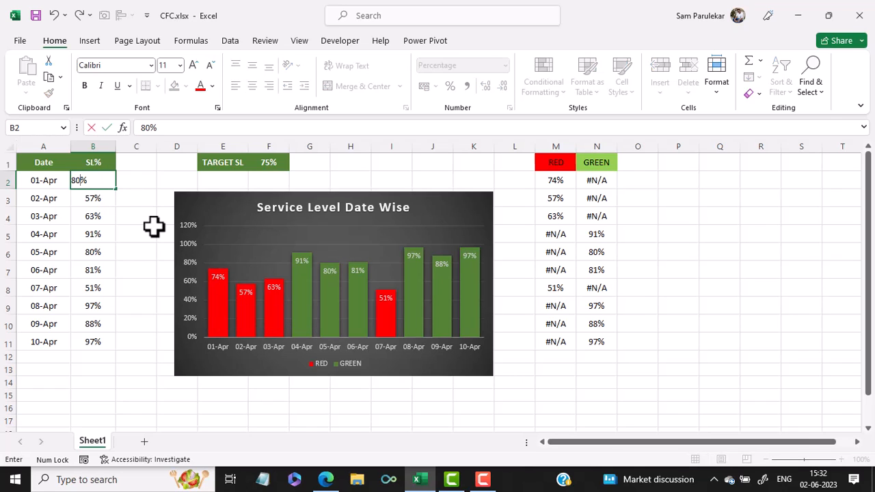
{"action": "key", "text": "Return"}
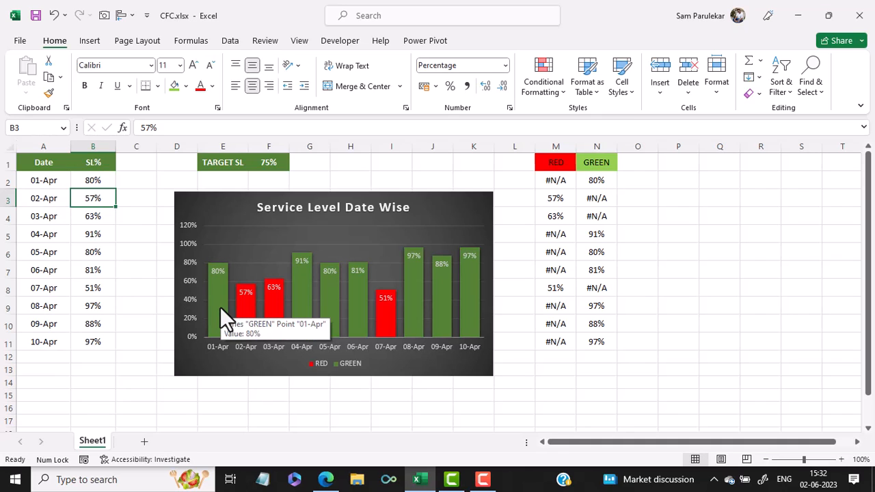
Change the SL% value for 04-Apr in cell B5 to 60%.
{"action": "left_click", "coordinate": [88, 238]}
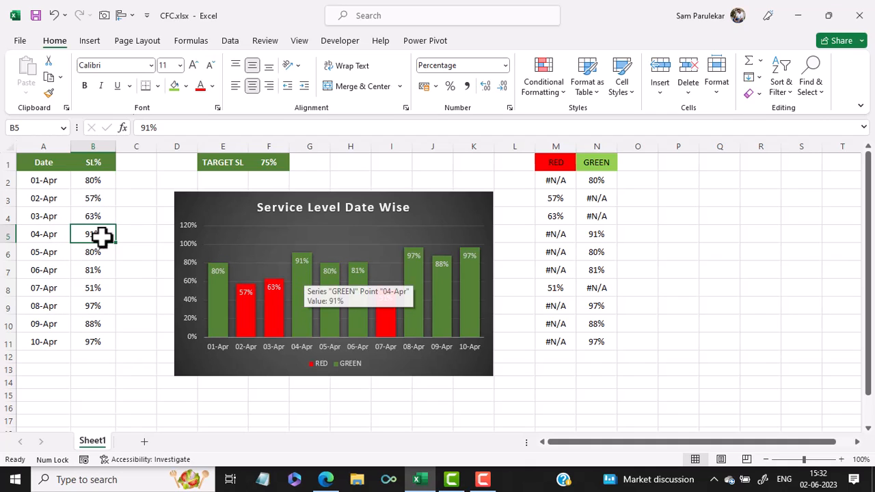
{"action": "type", "text": "60"}
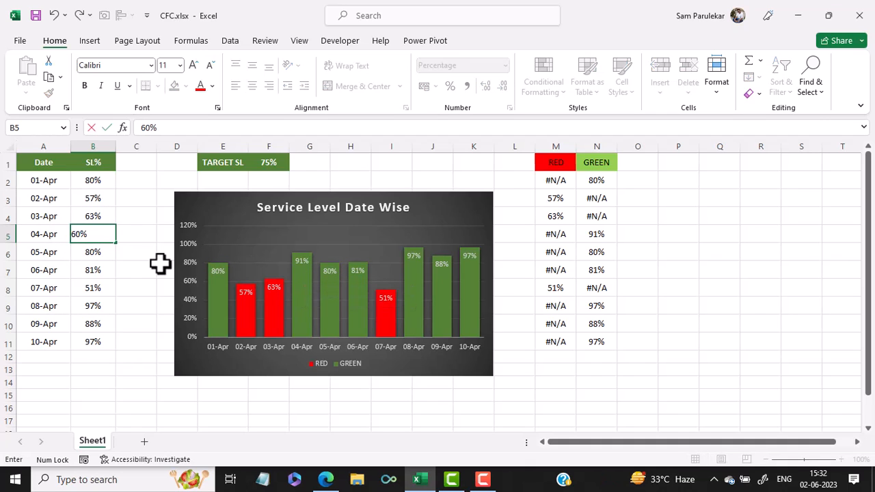
{"action": "key", "text": "Return"}
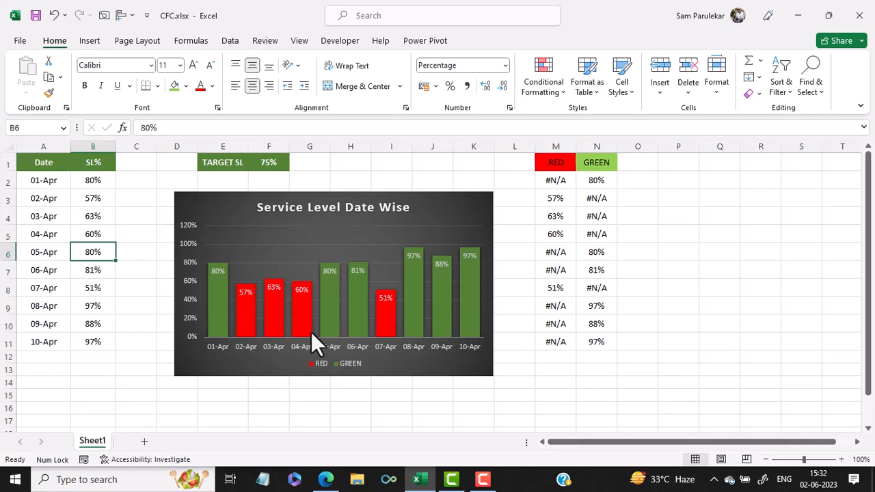
{"action": "mouse_move", "coordinate": [311, 331]}
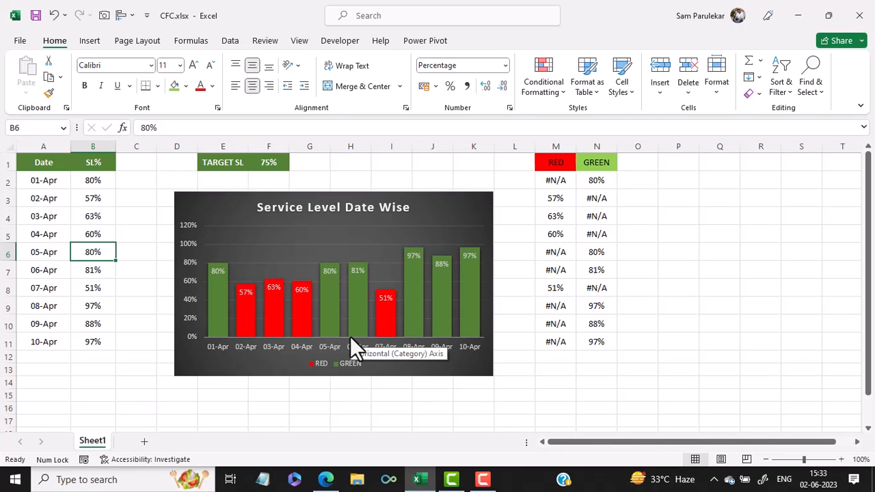
Copy the Date and SL% table in A1:B11 and paste it at A1 of a new sheet.
{"action": "left_click", "coordinate": [49, 167]}
{"action": "left_click_drag", "start_coordinate": [52, 166], "coordinate": [82, 342]}
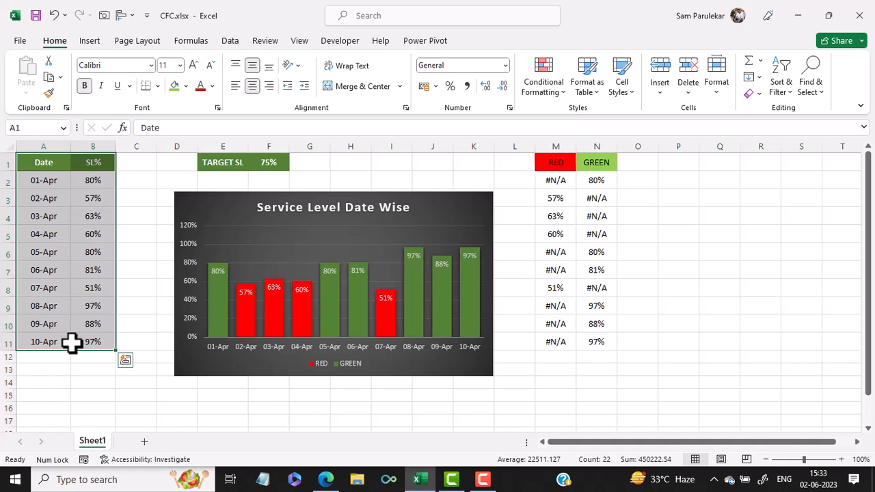
{"action": "key", "text": "ctrl+c"}
{"action": "left_click", "coordinate": [144, 442]}
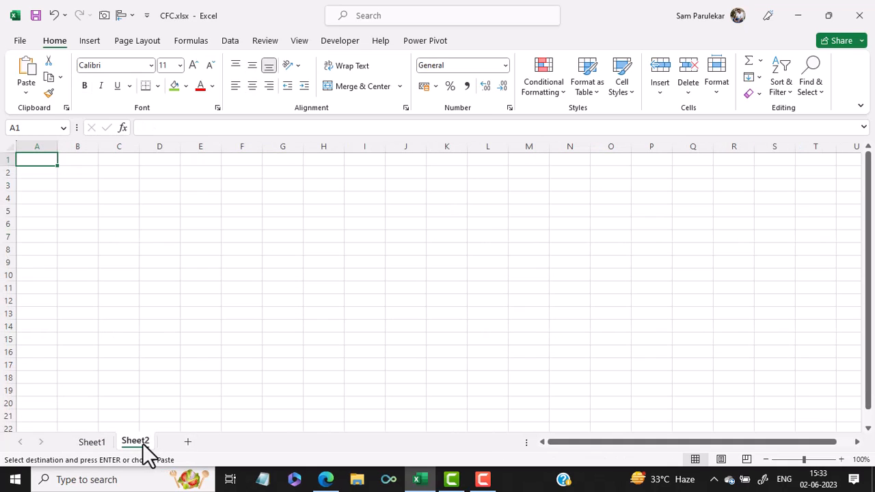
{"action": "key", "text": "ctrl+v"}
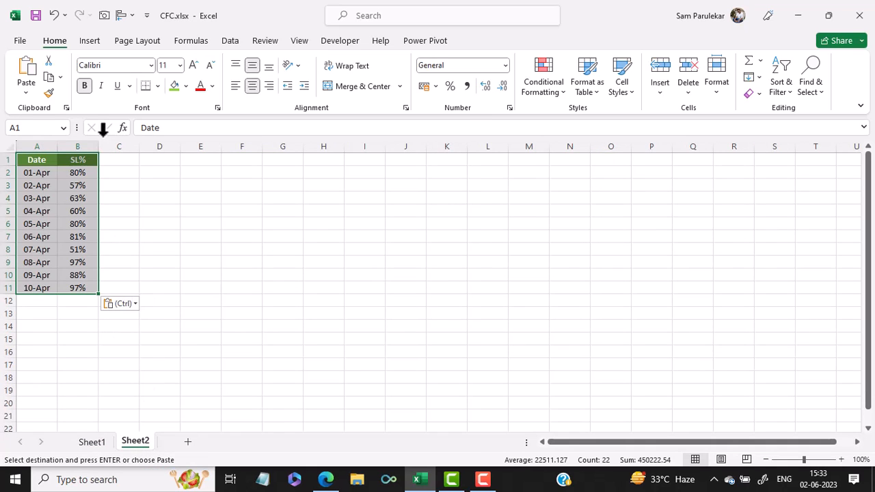
Increase the height of rows 1 to 11 evenly on Sheet2.
{"action": "left_click_drag", "start_coordinate": [9, 166], "coordinate": [5, 298]}
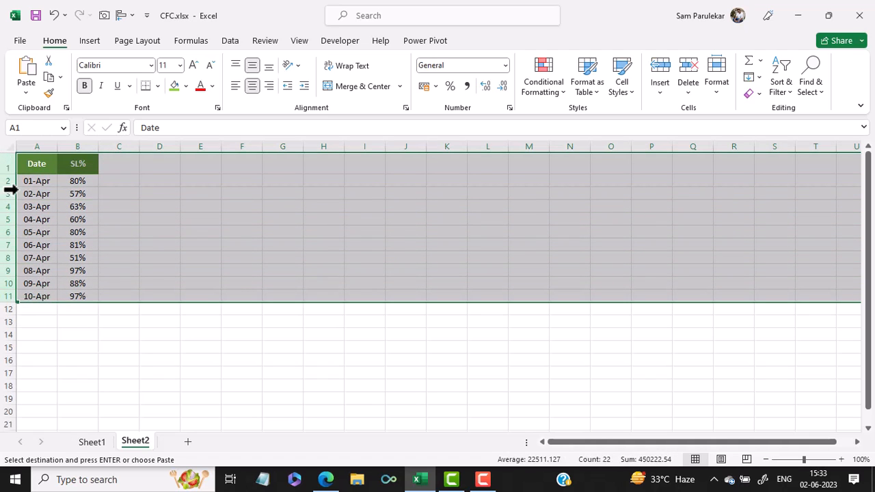
{"action": "left_click_drag", "start_coordinate": [12, 176], "coordinate": [9, 170]}
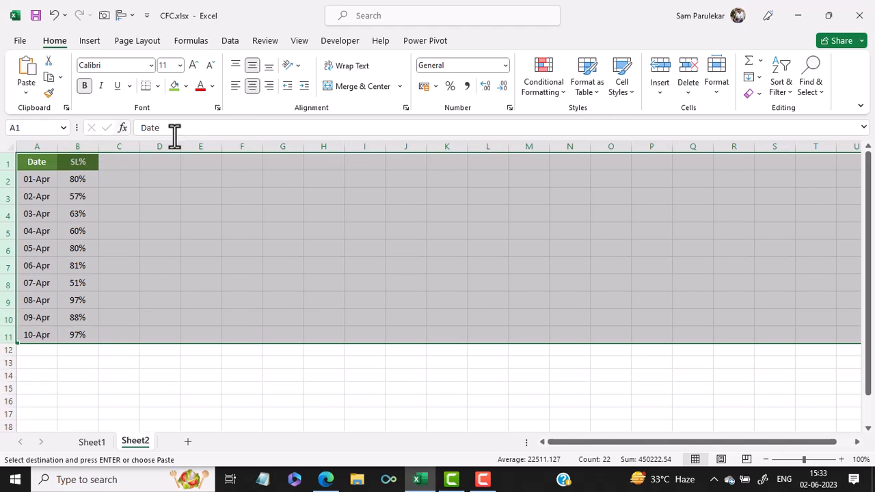
{"action": "left_click", "coordinate": [204, 189]}
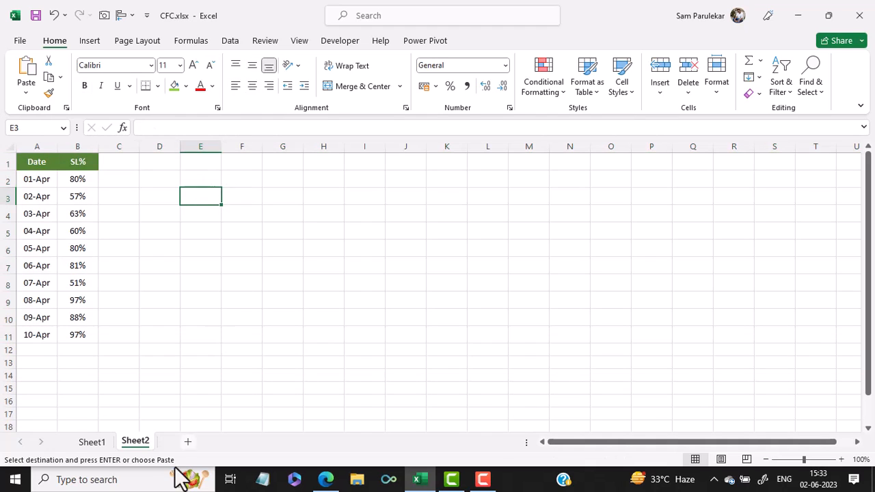
Copy the TARGET SL label and its percentage from E1:F1 of Sheet1 to cell E1 of Sheet2.
{"action": "left_click", "coordinate": [94, 443]}
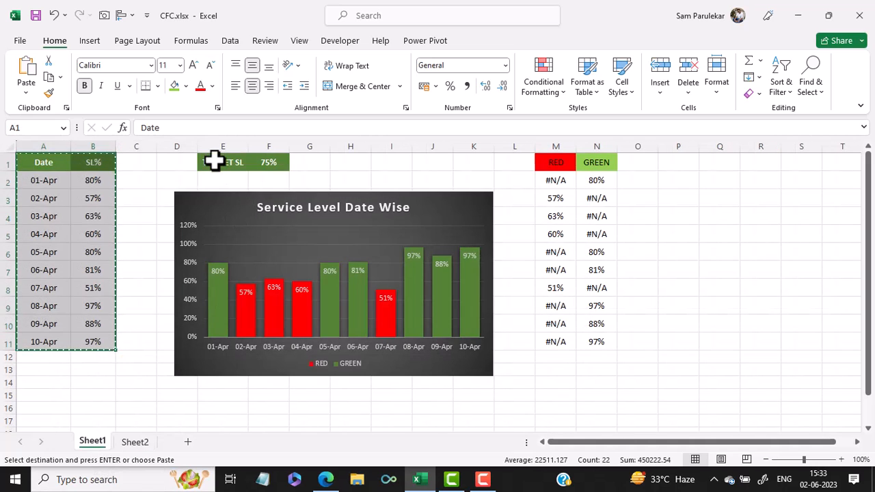
{"action": "left_click_drag", "start_coordinate": [214, 160], "coordinate": [260, 162]}
{"action": "key", "text": "ctrl+c"}
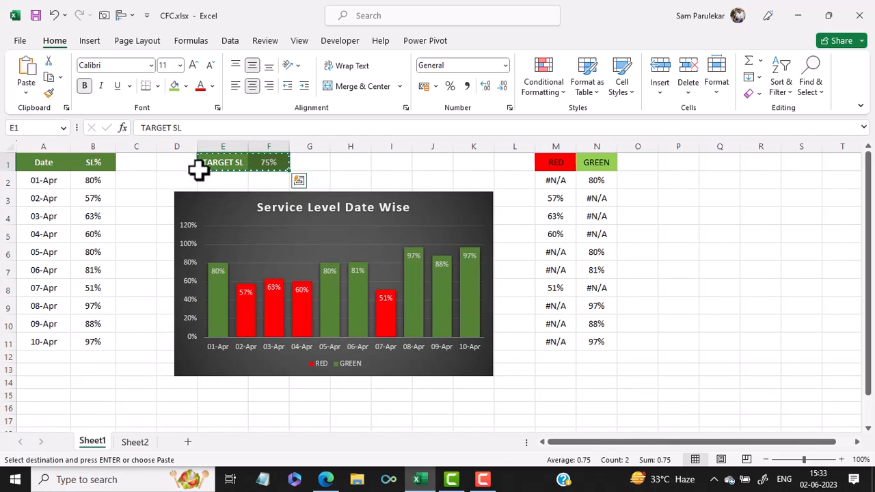
{"action": "left_click", "coordinate": [135, 442]}
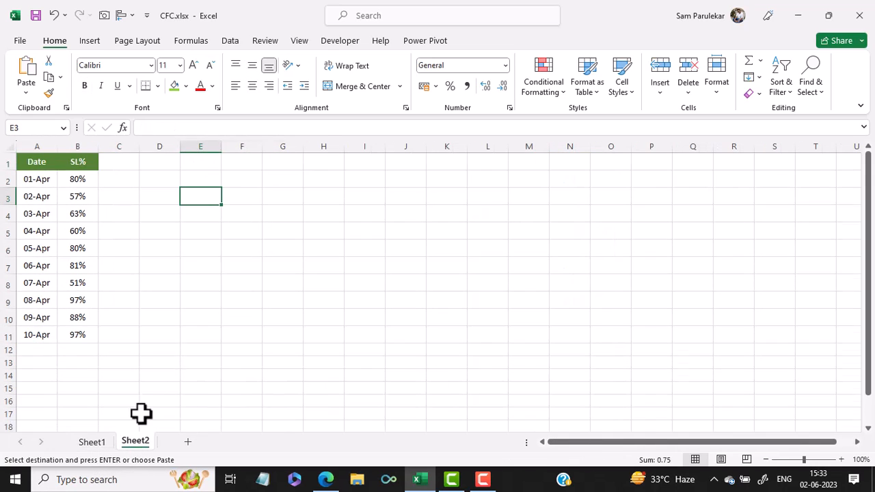
{"action": "left_click", "coordinate": [209, 165]}
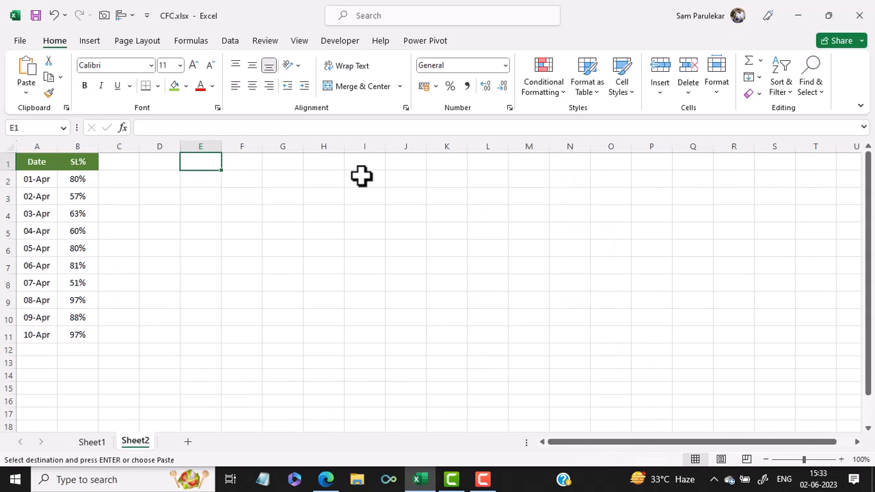
{"action": "key", "text": "ctrl+v"}
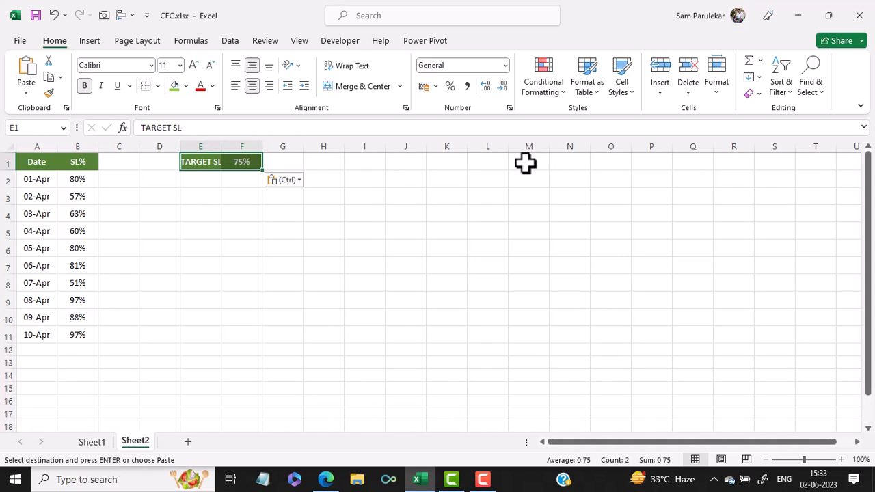
Enter the helper column headers RED in cell L1 and GREEN in cell M1.
{"action": "left_click", "coordinate": [492, 168]}
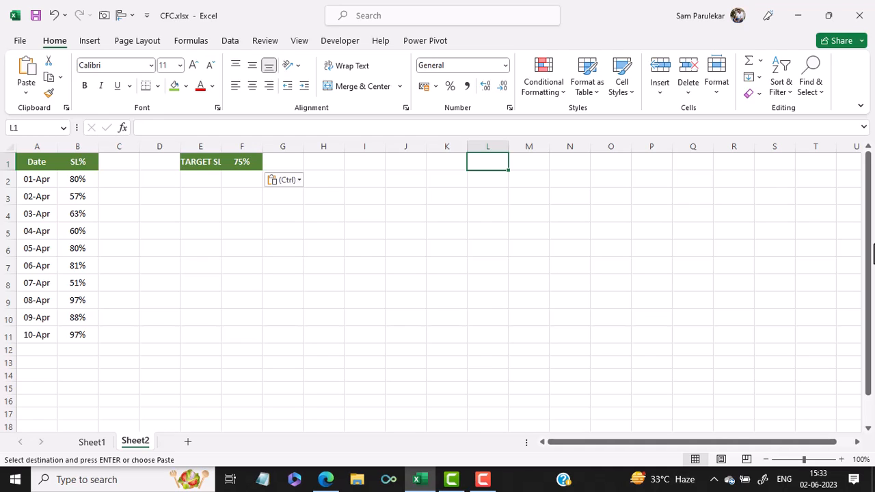
{"action": "type", "text": "RED"}
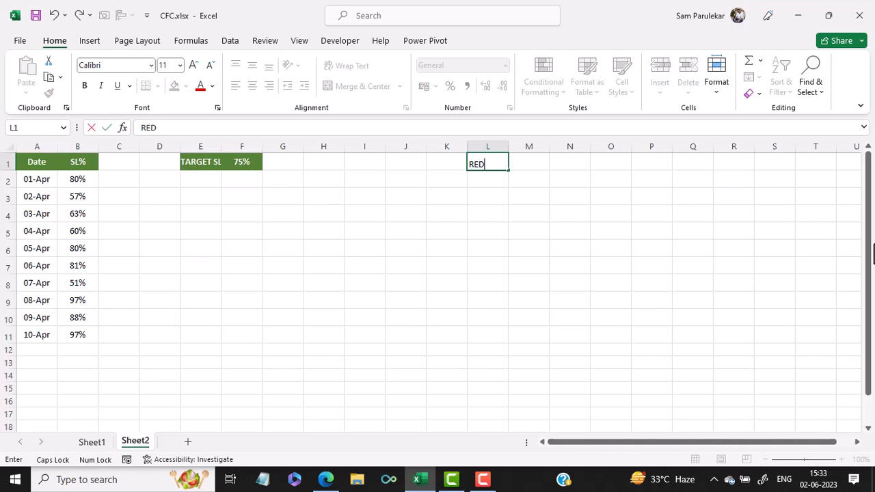
{"action": "key", "text": "Return"}
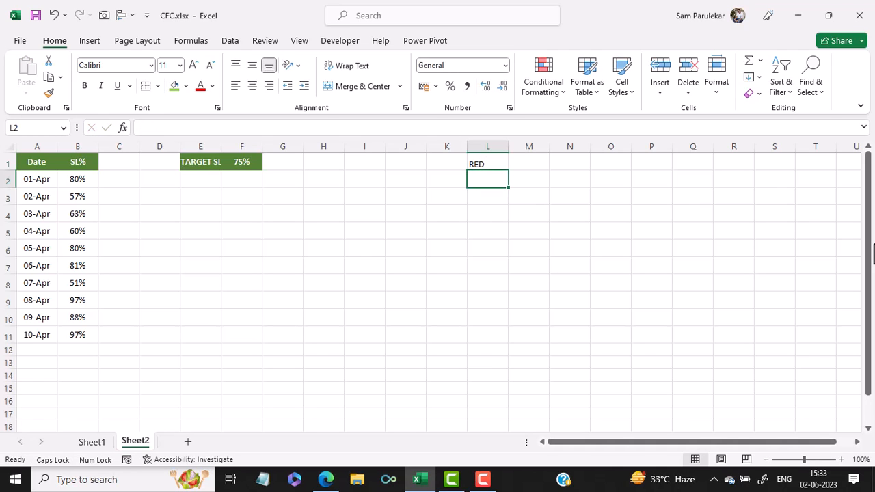
{"action": "key", "text": "Up"}
{"action": "key", "text": "Right"}
{"action": "type", "text": "G"}
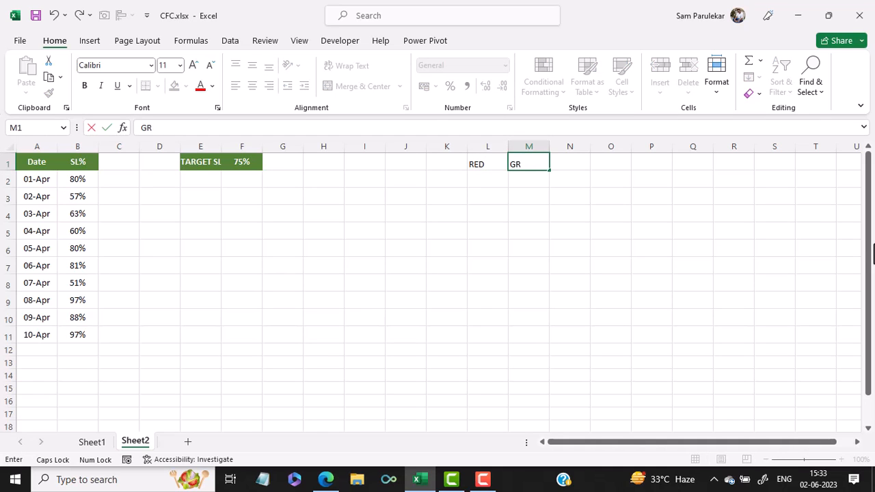
{"action": "type", "text": "REEN"}
{"action": "key", "text": "Return"}
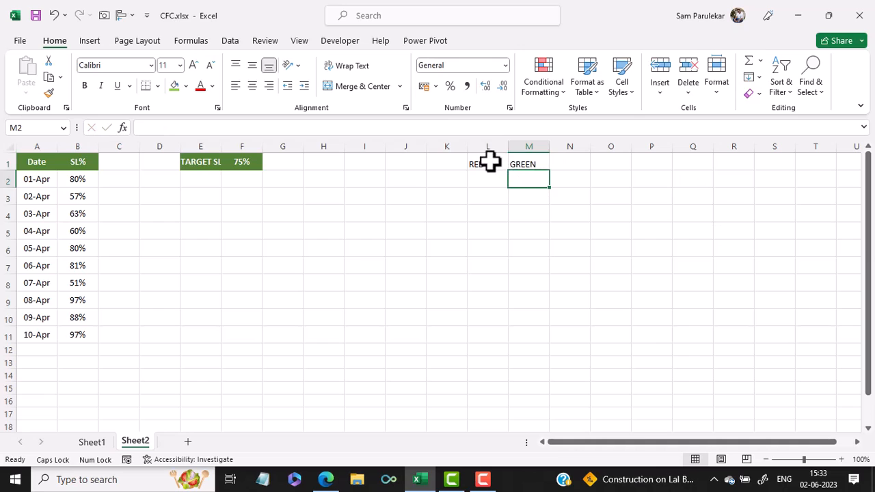
Center the RED and GREEN headers in L1:M1 both horizontally and vertically.
{"action": "left_click_drag", "start_coordinate": [490, 165], "coordinate": [530, 162]}
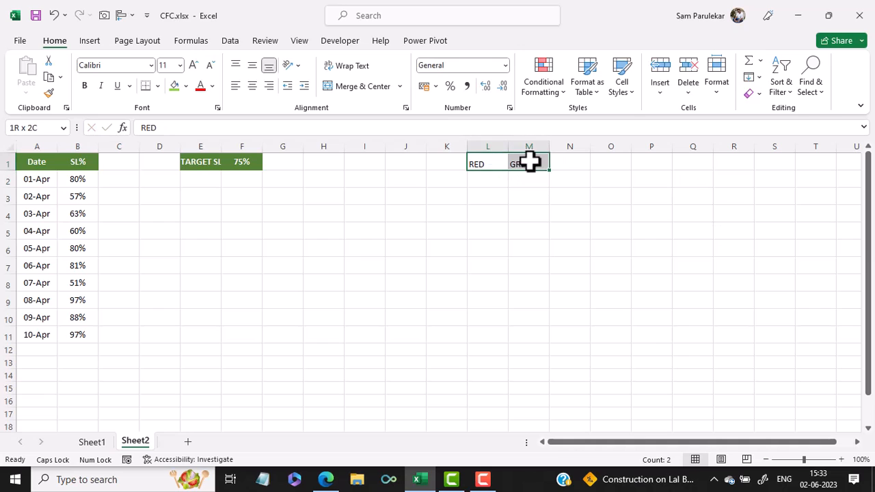
{"action": "left_click", "coordinate": [251, 86]}
{"action": "left_click", "coordinate": [251, 64]}
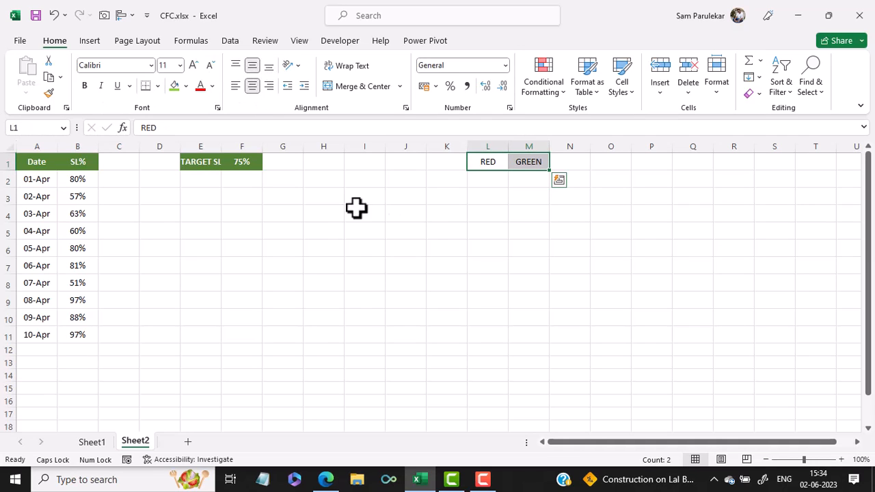
Fill the RED header cell with standard red and the GREEN header cell with standard light green.
{"action": "left_click", "coordinate": [491, 164]}
{"action": "left_click", "coordinate": [185, 85]}
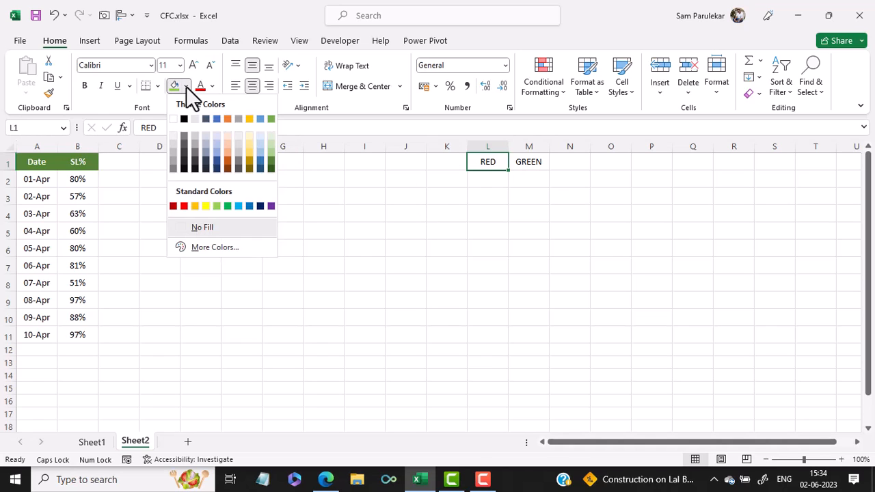
{"action": "left_click", "coordinate": [184, 205]}
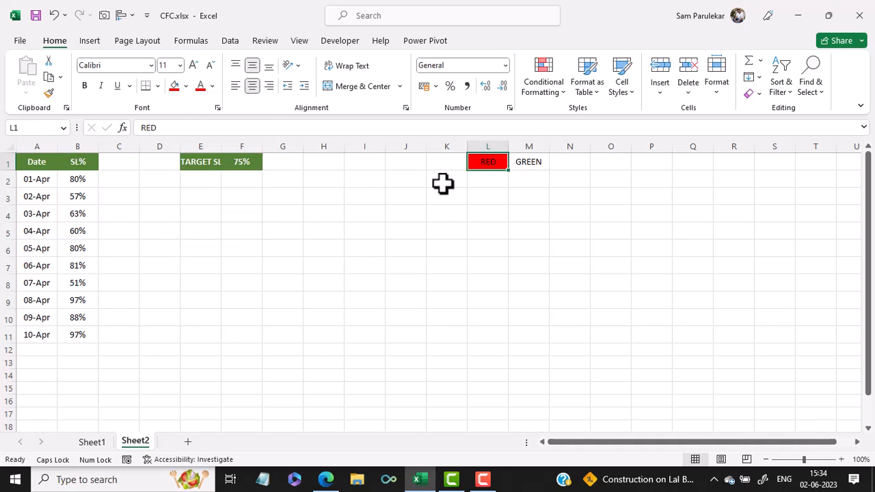
{"action": "left_click", "coordinate": [531, 162]}
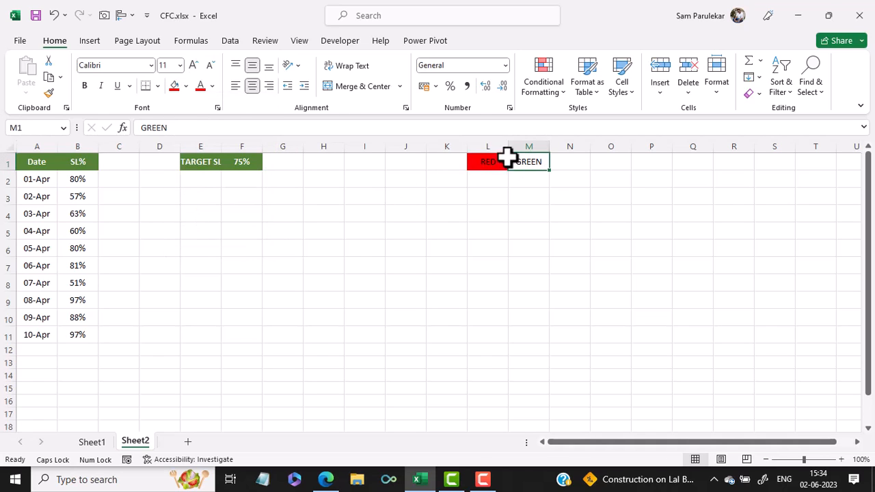
{"action": "left_click", "coordinate": [185, 85]}
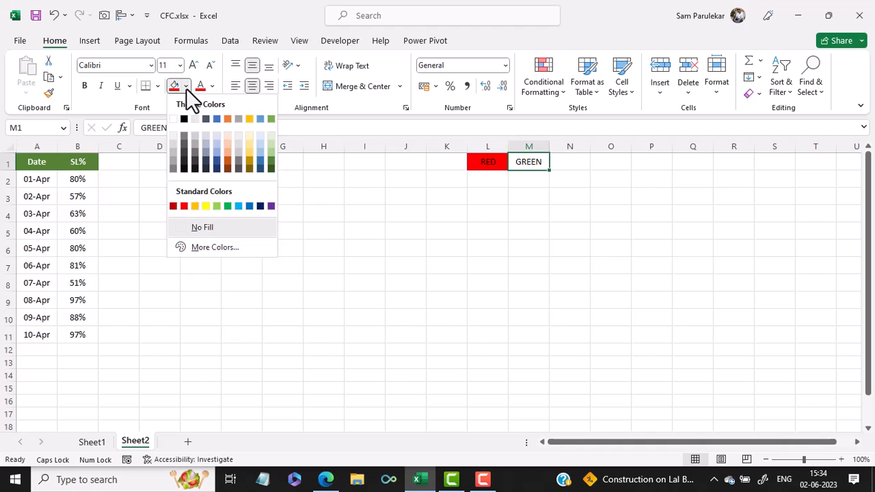
{"action": "left_click", "coordinate": [217, 207]}
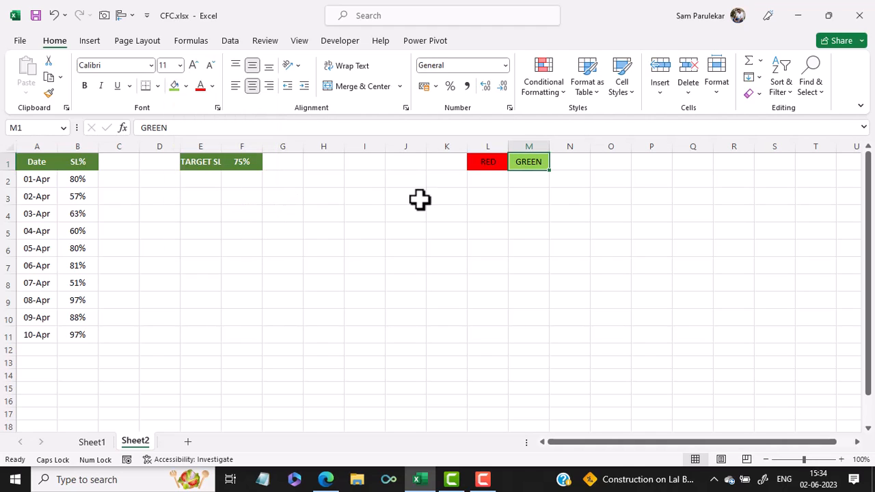
Enter the formula =IF(B2<$F$1,B2,NA()) in cell L2 under the RED header.
{"action": "left_click", "coordinate": [494, 179]}
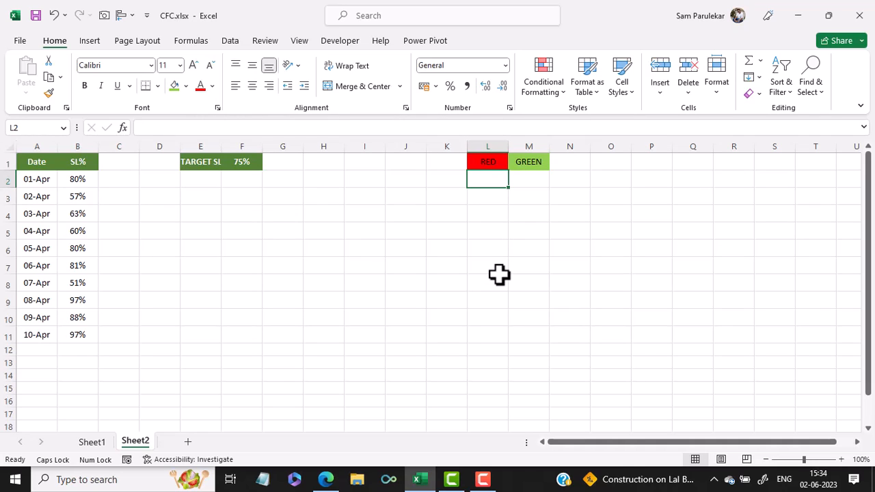
{"action": "type", "text": "=I"}
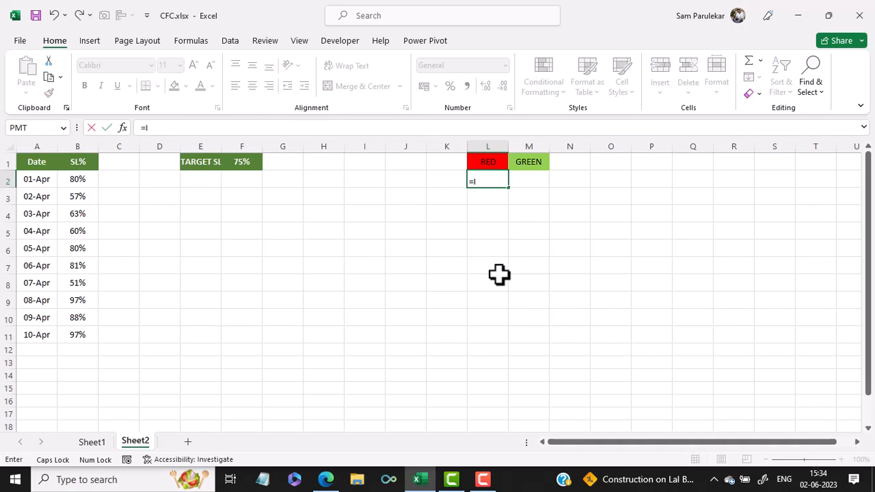
{"action": "type", "text": "F"}
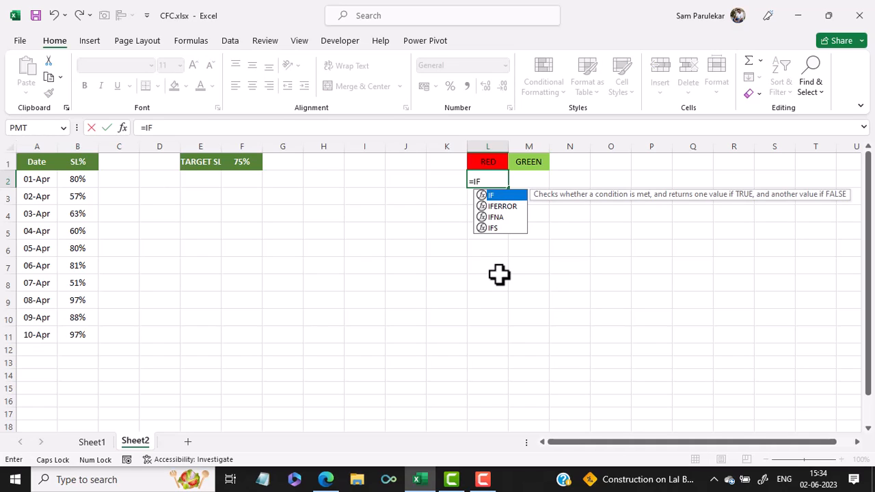
{"action": "type", "text": "("}
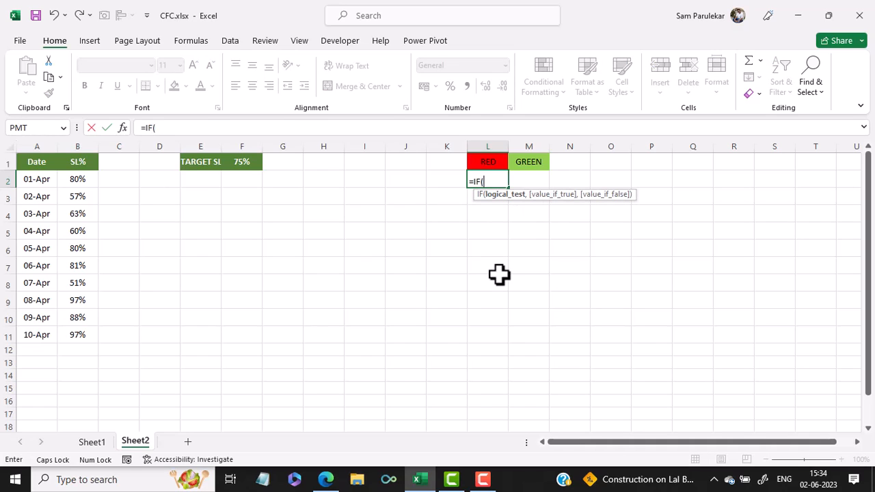
{"action": "left_click", "coordinate": [80, 180]}
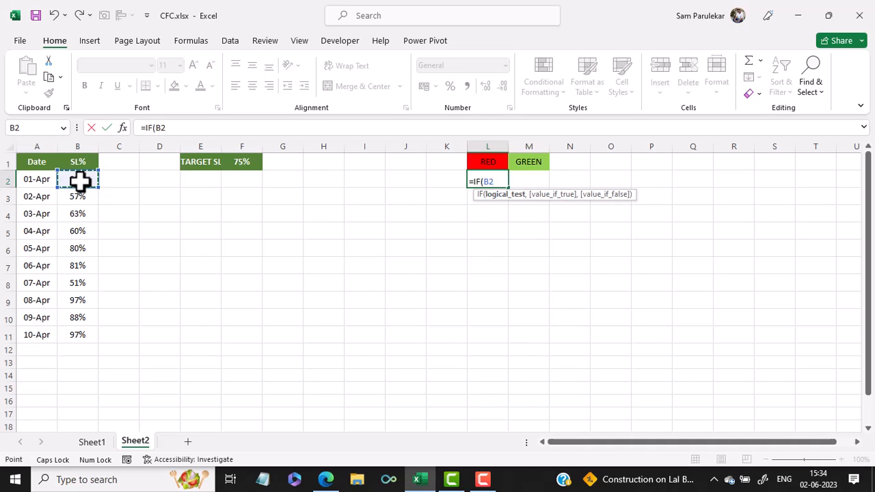
{"action": "type", "text": "<"}
{"action": "left_click", "coordinate": [250, 164]}
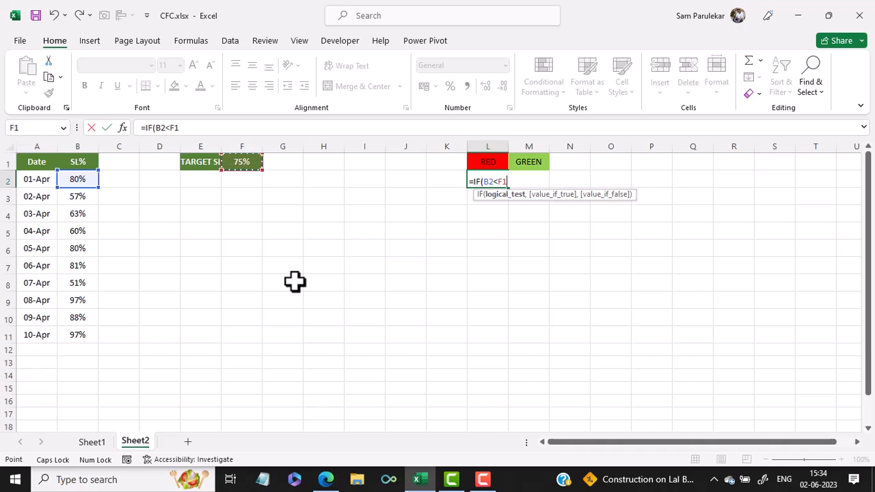
{"action": "key", "text": "F4"}
{"action": "type", "text": ","}
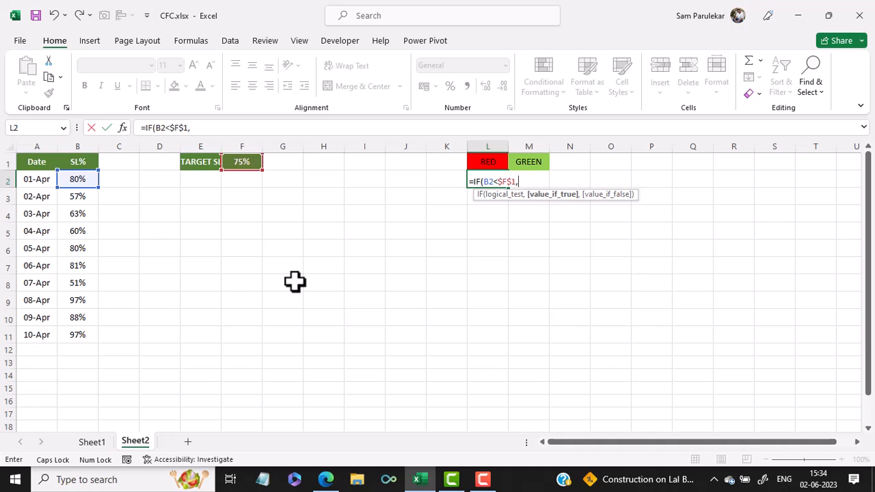
{"action": "left_click", "coordinate": [73, 178]}
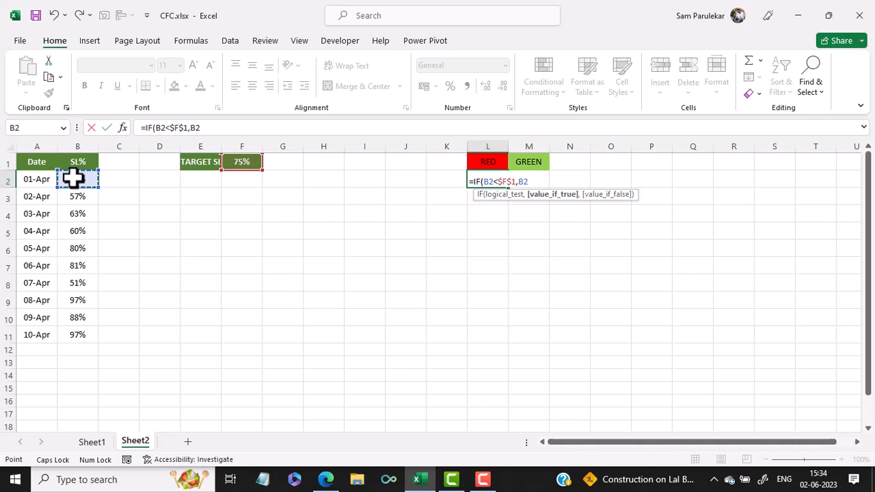
{"action": "type", "text": ","}
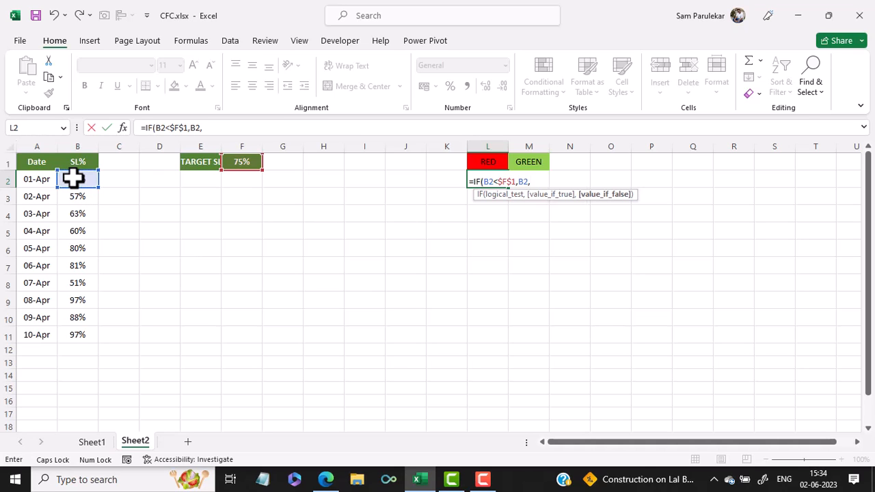
{"action": "type", "text": "NA())"}
{"action": "key", "text": "Return"}
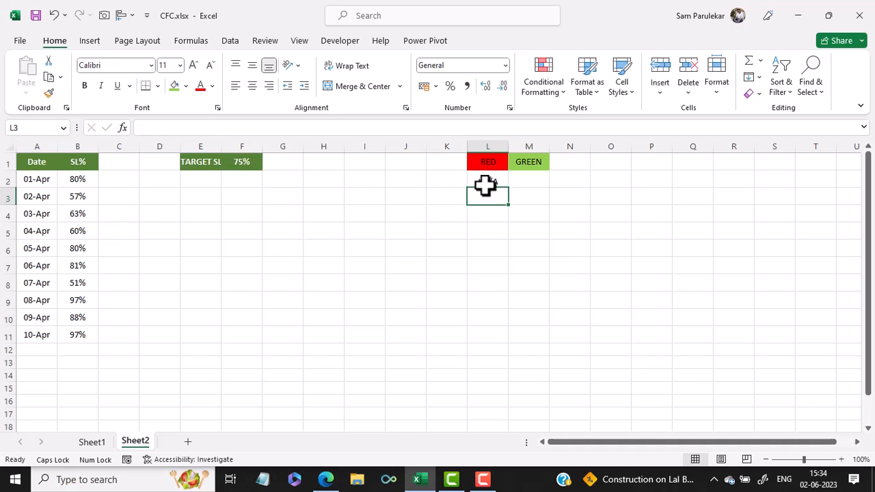
Fill the RED formula from L2 down to L11 and format the range as horizontally centered percentages.
{"action": "left_click", "coordinate": [506, 181]}
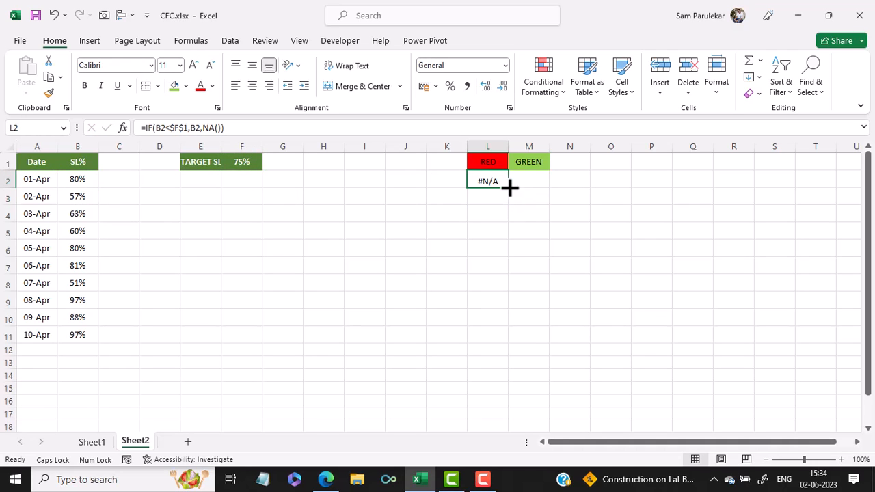
{"action": "left_click_drag", "start_coordinate": [508, 186], "coordinate": [493, 344]}
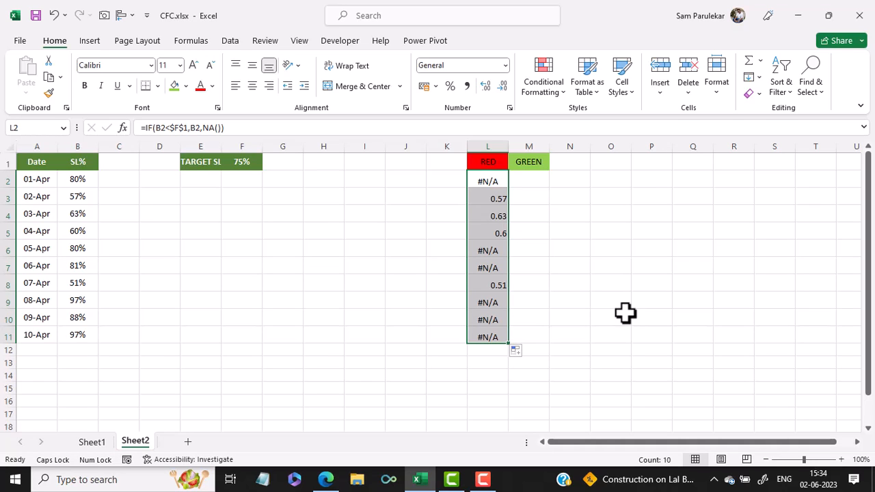
{"action": "left_click", "coordinate": [252, 88]}
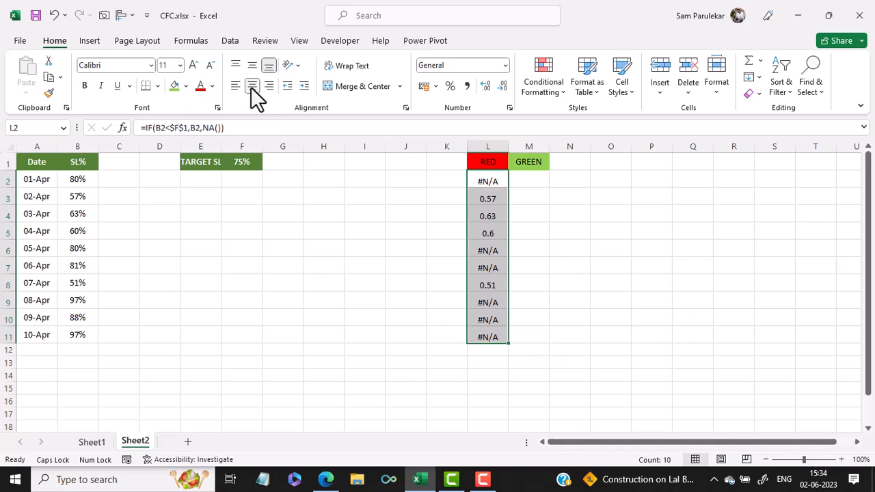
{"action": "left_click", "coordinate": [451, 86]}
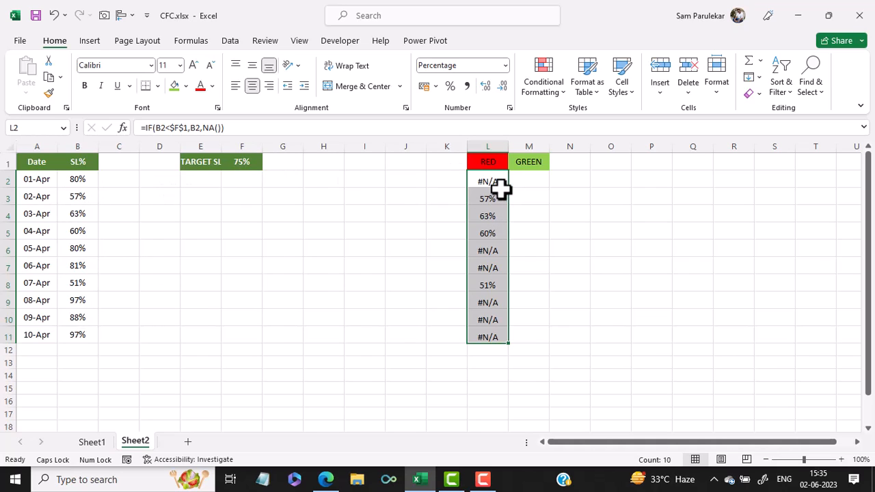
Enter the formula =IF(B2>=$F$1,B2,NA()) in cell M2 under the GREEN header.
{"action": "left_click", "coordinate": [530, 179]}
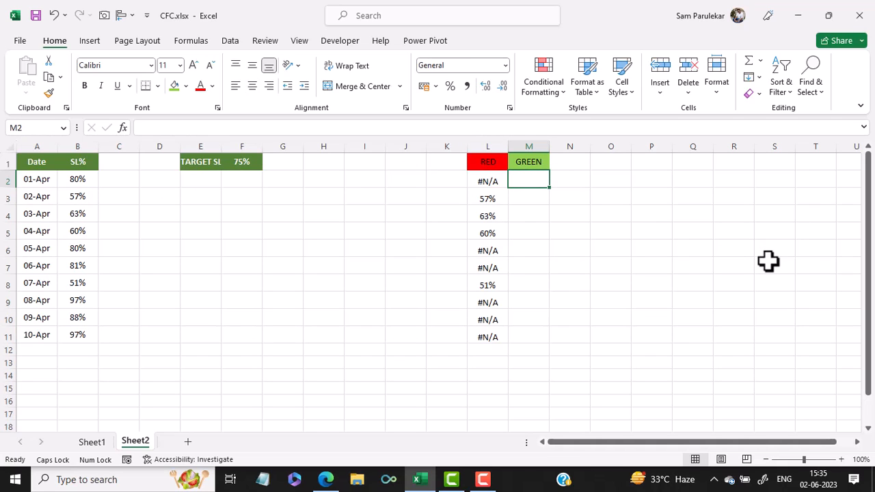
{"action": "type", "text": "=IF("}
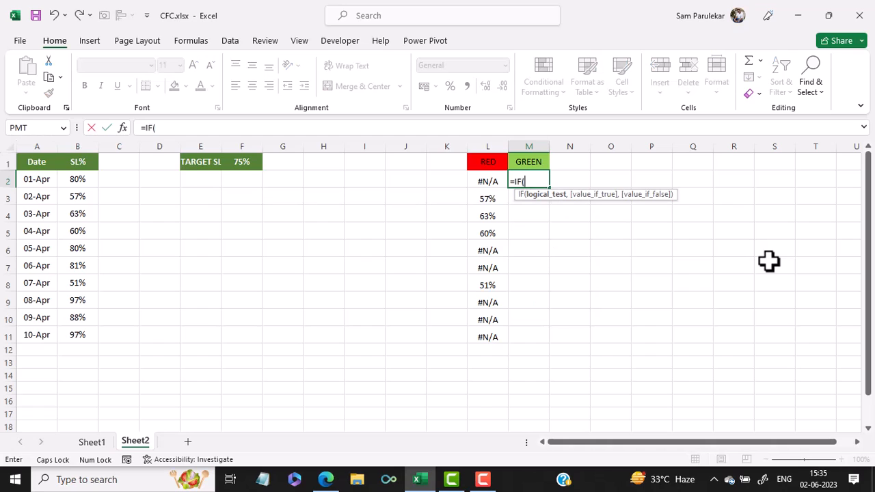
{"action": "left_click", "coordinate": [81, 178]}
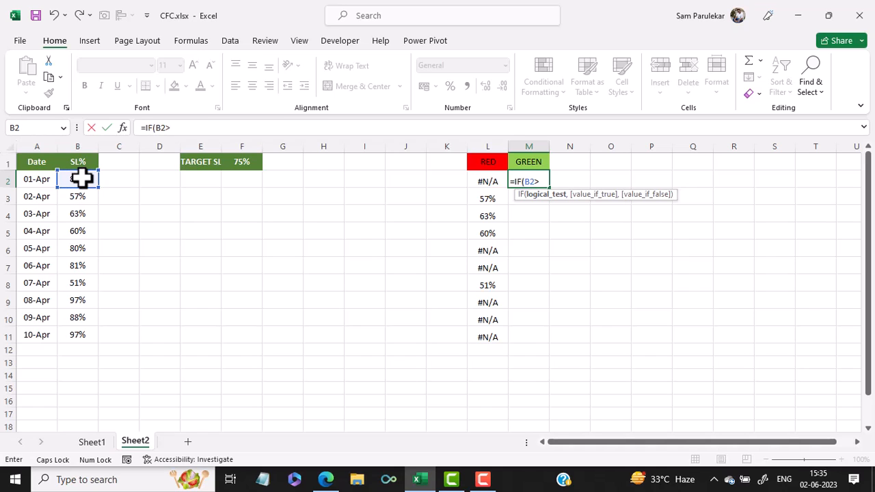
{"action": "left_click", "coordinate": [251, 162]}
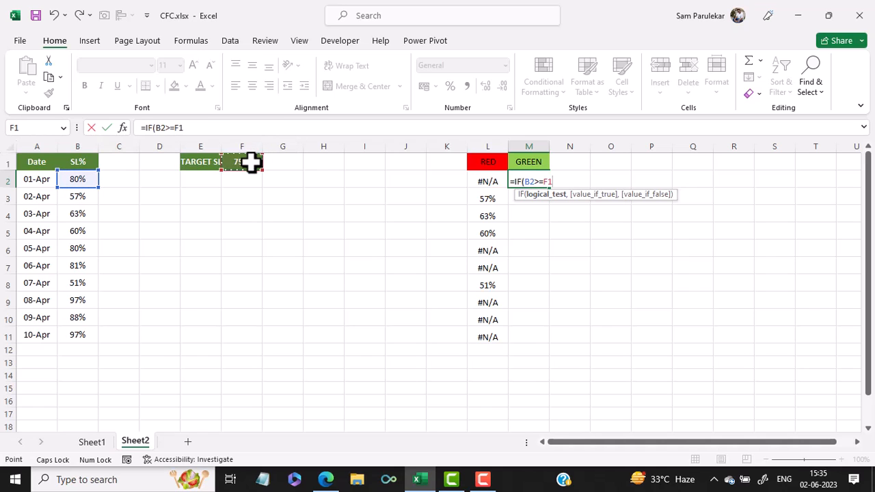
{"action": "key", "text": "F4"}
{"action": "type", "text": ","}
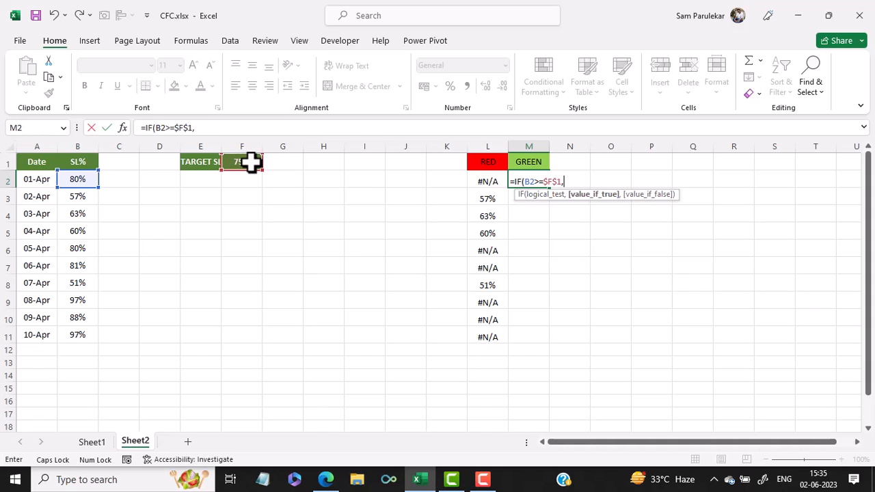
{"action": "left_click", "coordinate": [75, 180]}
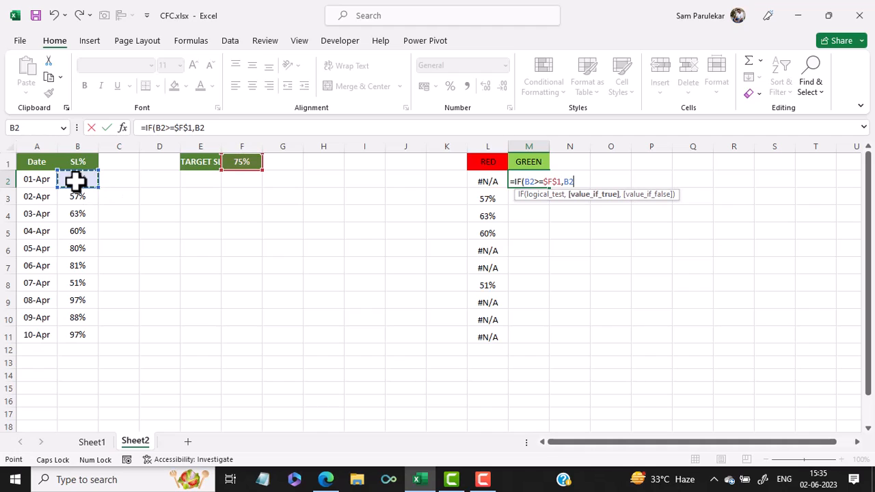
{"action": "type", "text": ","}
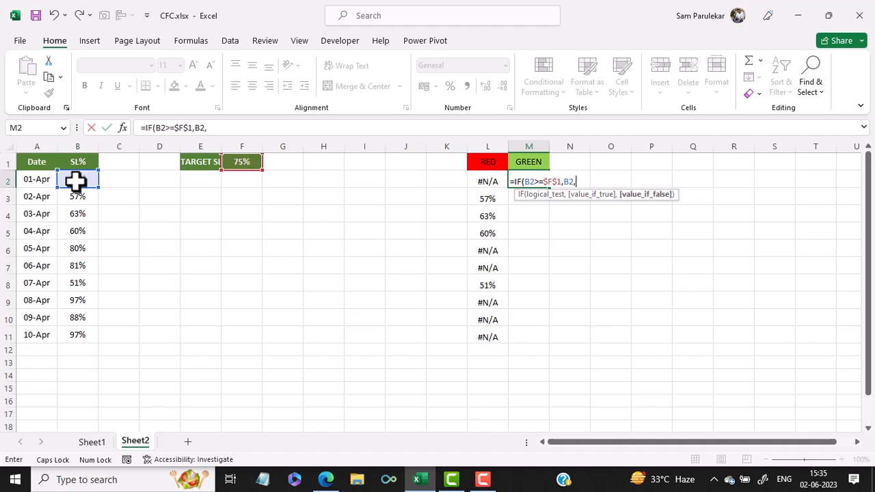
{"action": "type", "text": "NA())"}
{"action": "key", "text": "Return"}
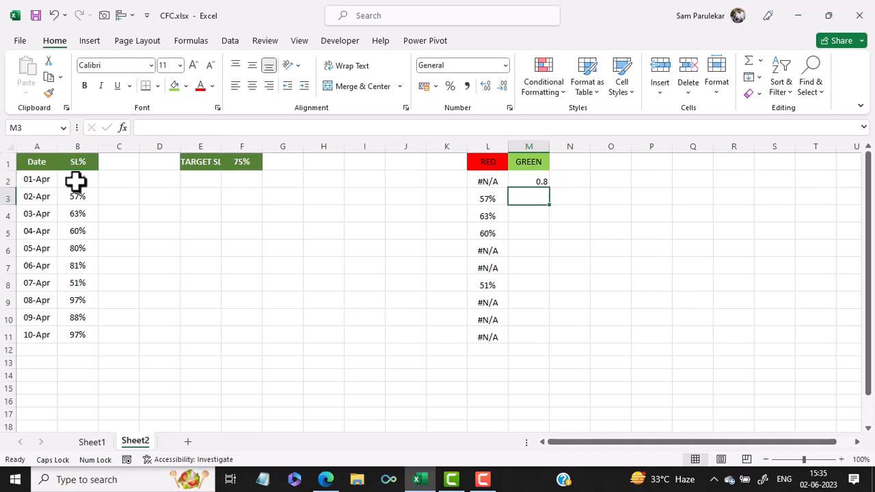
Fill the GREEN formula from M2 down to M11 and format the range as horizontally centered percentages.
{"action": "left_click", "coordinate": [541, 180]}
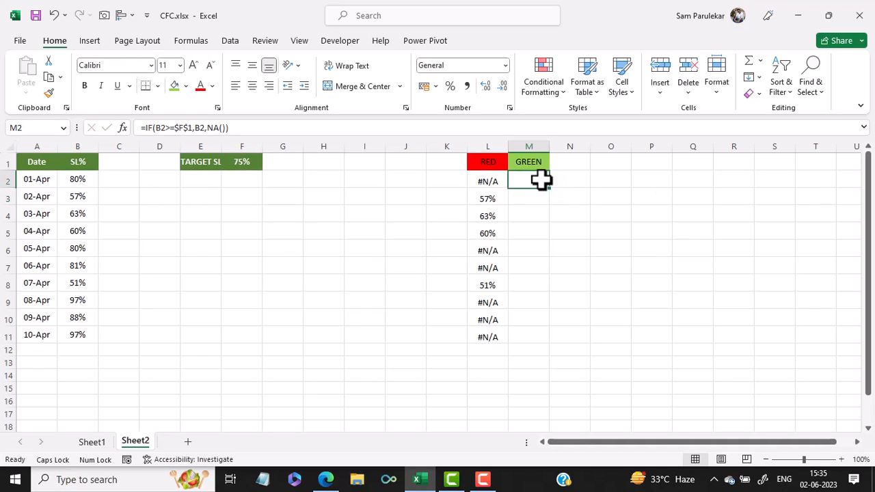
{"action": "left_click_drag", "start_coordinate": [551, 191], "coordinate": [541, 344]}
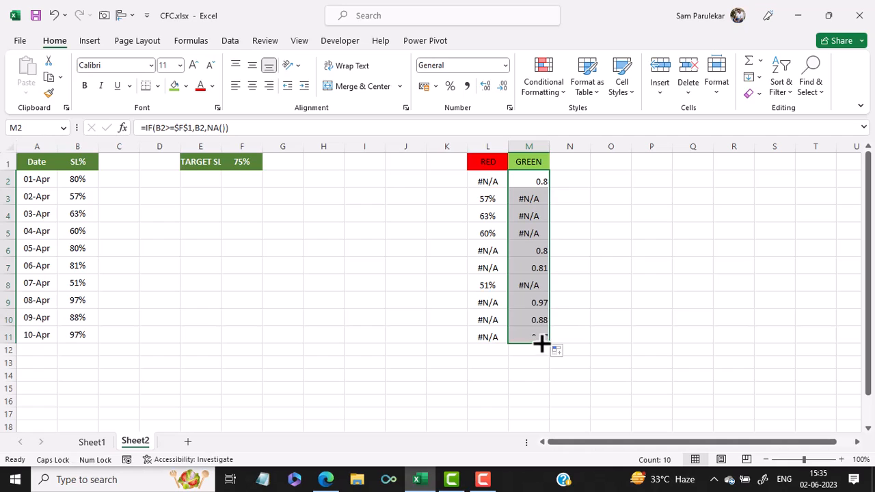
{"action": "left_click", "coordinate": [451, 86]}
{"action": "left_click", "coordinate": [253, 86]}
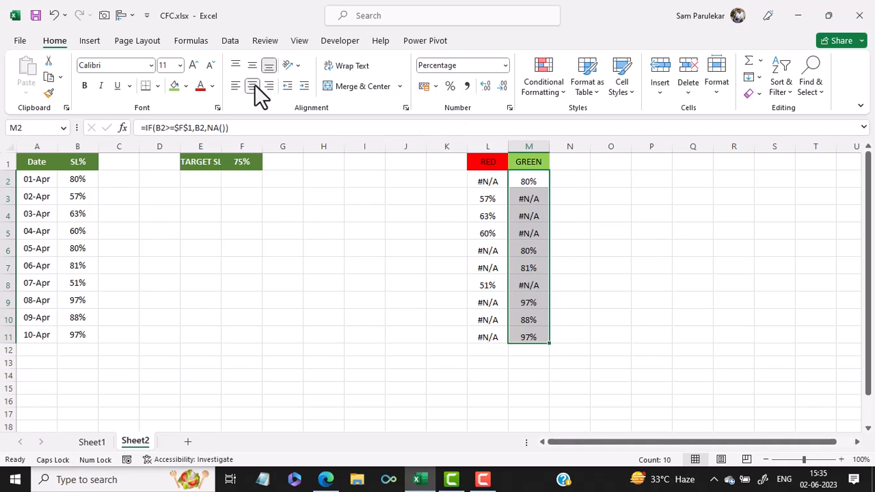
{"action": "left_click", "coordinate": [535, 176]}
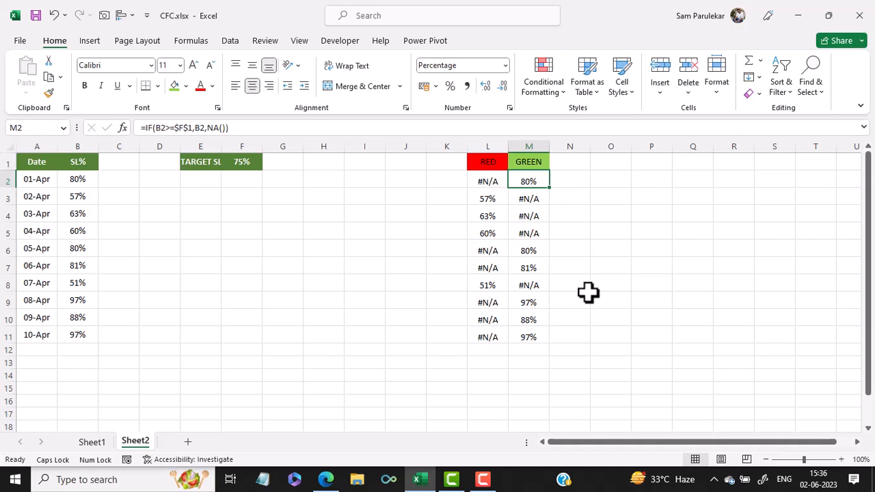
Insert a 2-D stacked column chart from L1:M11 and place it between the service level table and the helper columns.
{"action": "left_click_drag", "start_coordinate": [486, 168], "coordinate": [525, 338]}
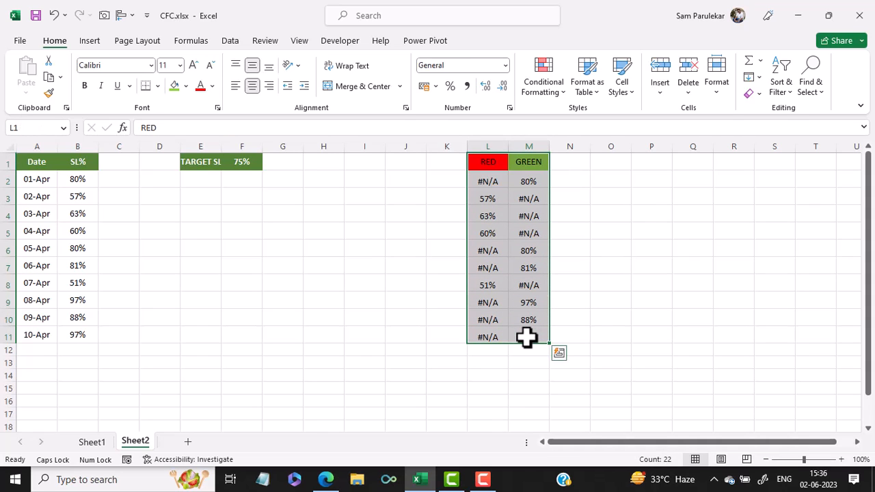
{"action": "left_click", "coordinate": [89, 41]}
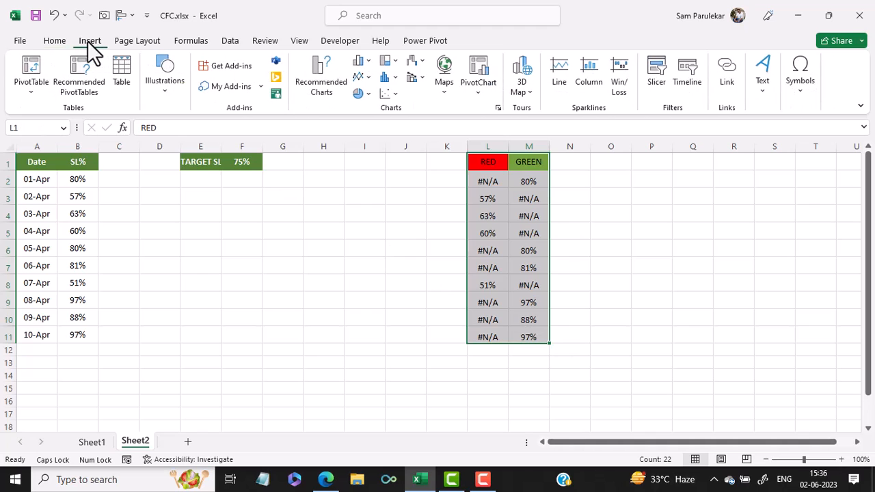
{"action": "left_click", "coordinate": [364, 63]}
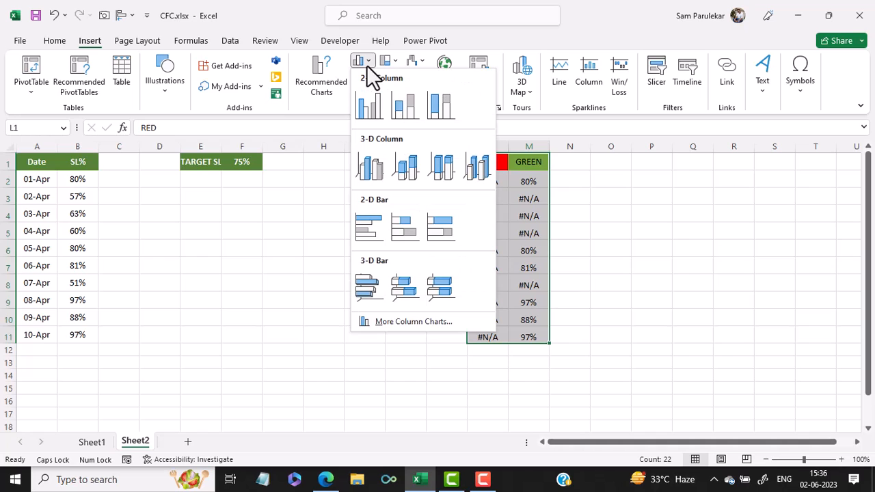
{"action": "left_click", "coordinate": [395, 108]}
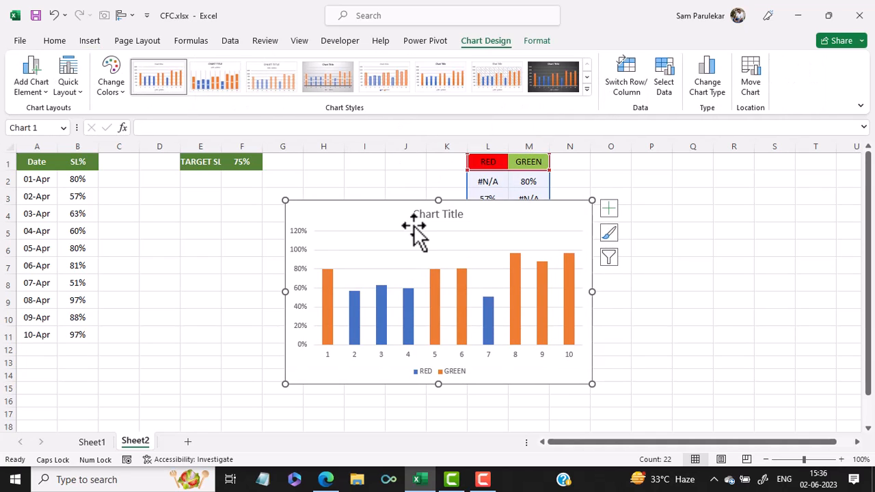
{"action": "left_click_drag", "start_coordinate": [400, 205], "coordinate": [253, 205]}
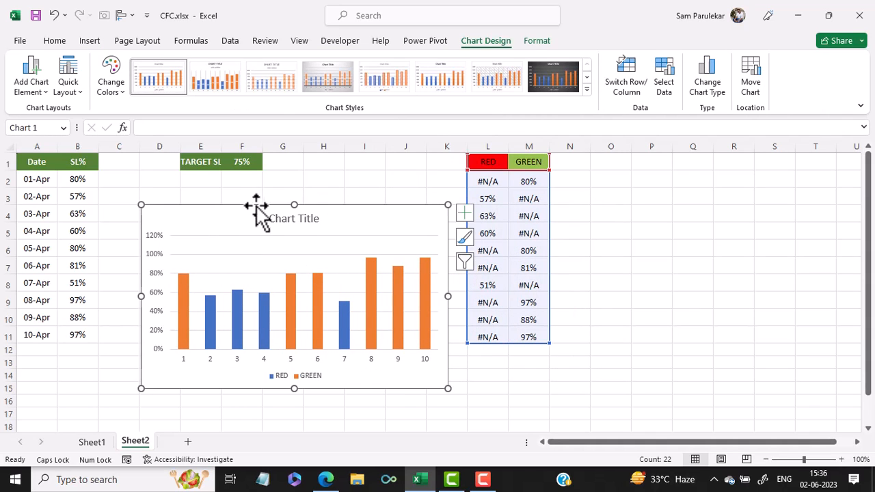
Set the chart's horizontal axis labels to the dates in Sheet2 A2:A11.
{"action": "double_click", "coordinate": [263, 318]}
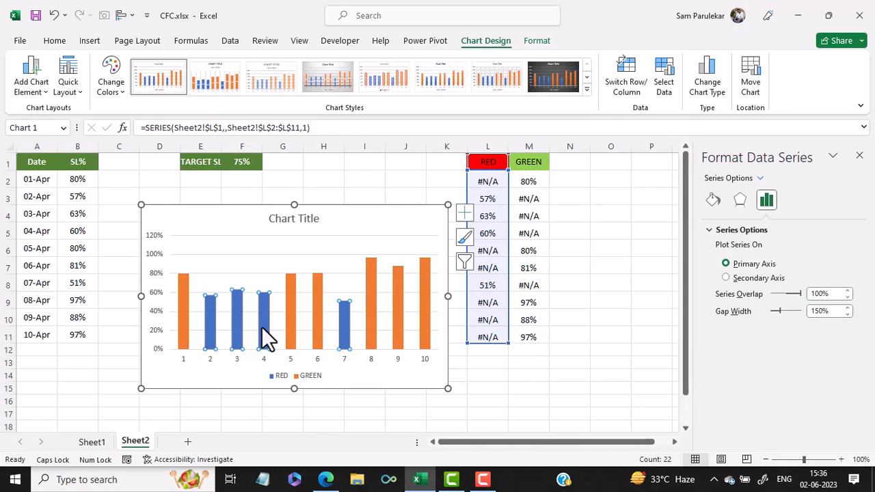
{"action": "right_click", "coordinate": [262, 331]}
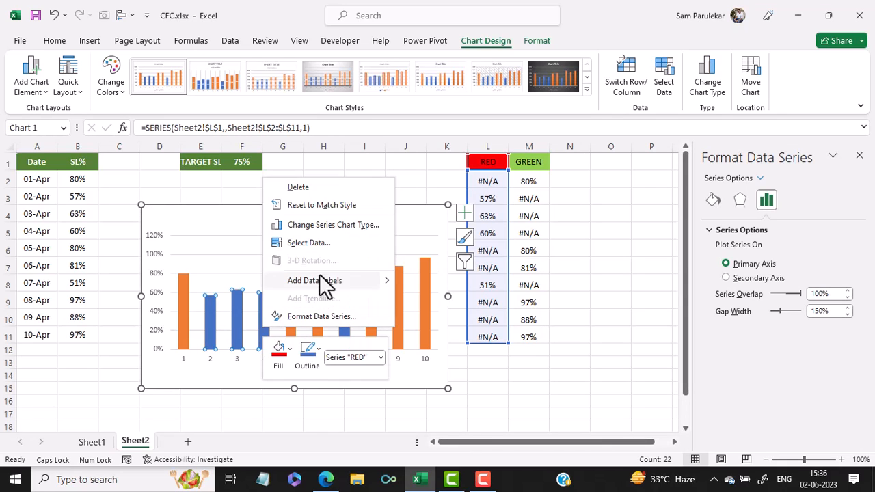
{"action": "left_click", "coordinate": [325, 242]}
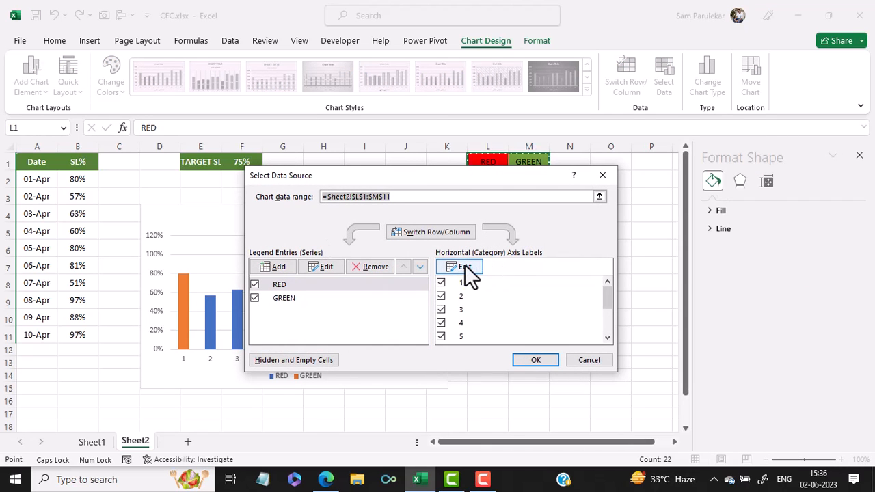
{"action": "left_click", "coordinate": [465, 266]}
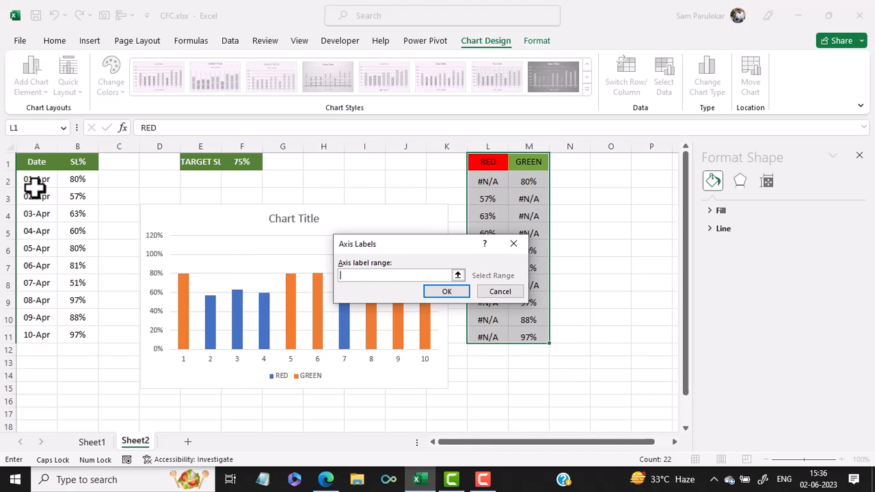
{"action": "left_click_drag", "start_coordinate": [38, 180], "coordinate": [33, 335]}
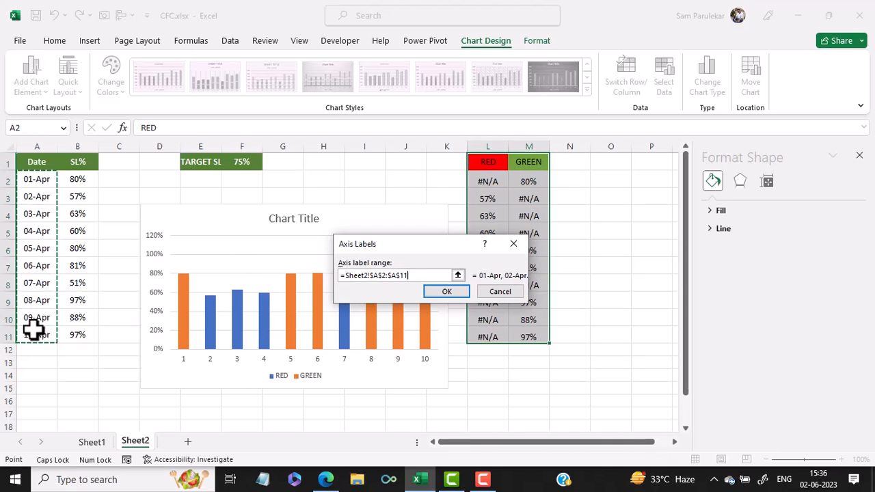
{"action": "left_click", "coordinate": [455, 296]}
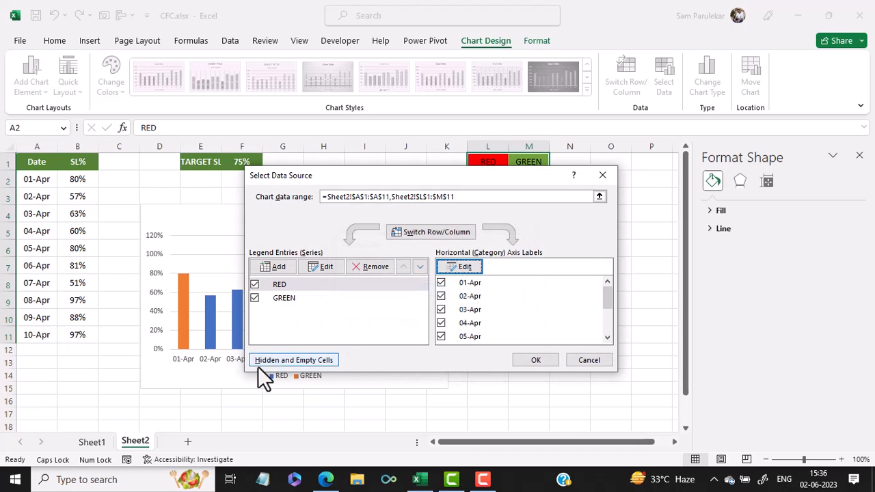
{"action": "left_click", "coordinate": [529, 360]}
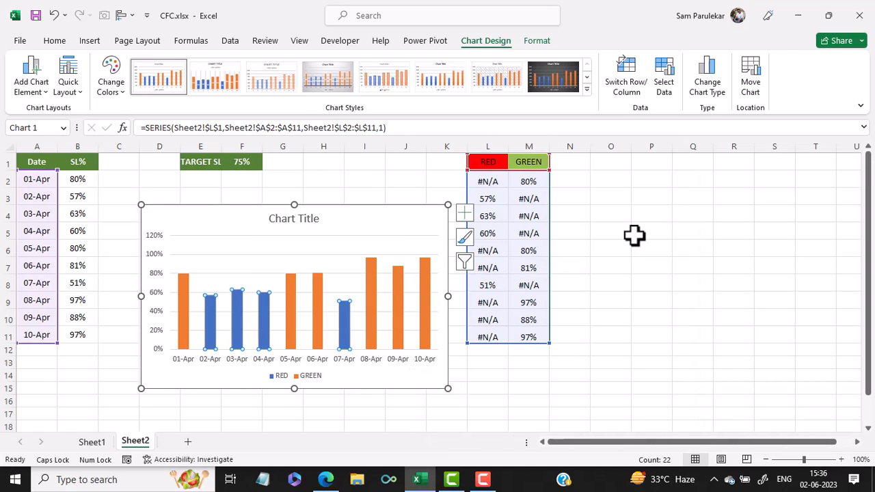
{"action": "left_click", "coordinate": [859, 156]}
{"action": "left_click", "coordinate": [558, 389]}
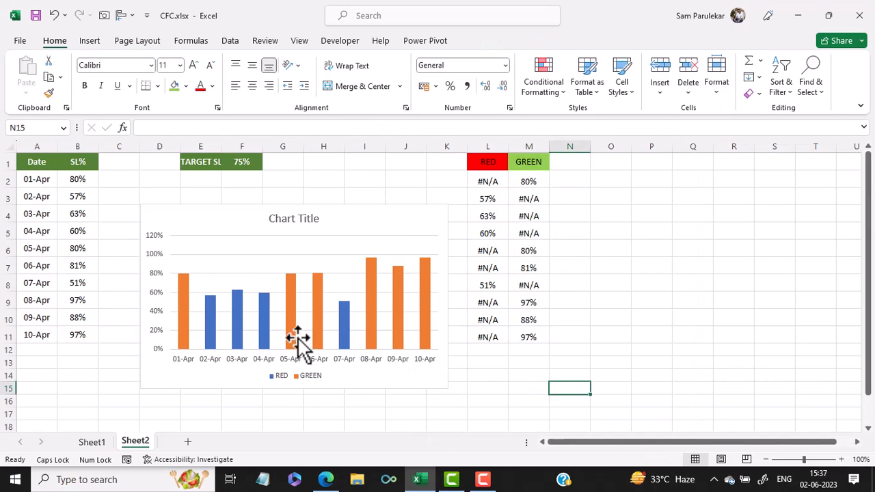
Add data labels to the RED series and set their label position to Inside End.
{"action": "left_click", "coordinate": [209, 305]}
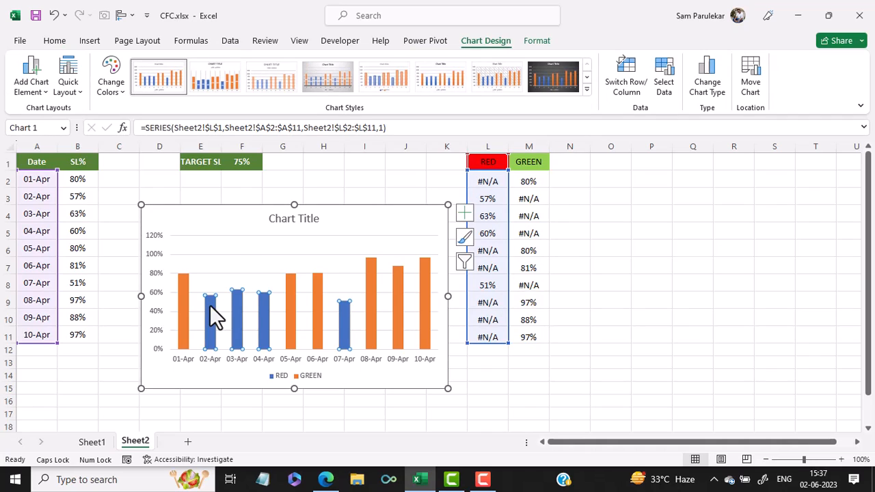
{"action": "right_click", "coordinate": [209, 304]}
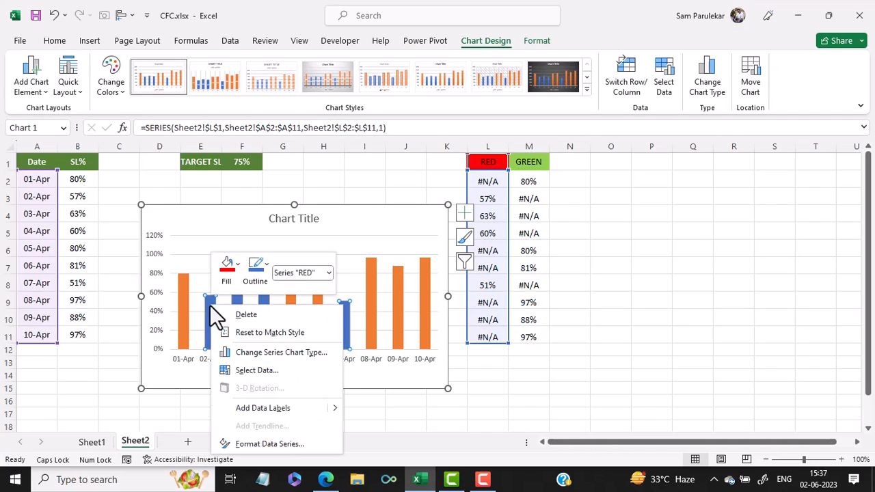
{"action": "left_click", "coordinate": [258, 413]}
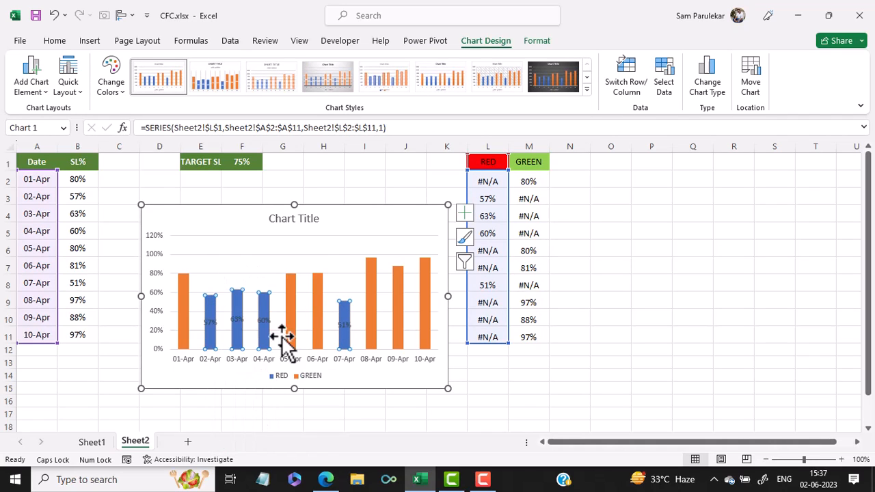
{"action": "left_click", "coordinate": [210, 320]}
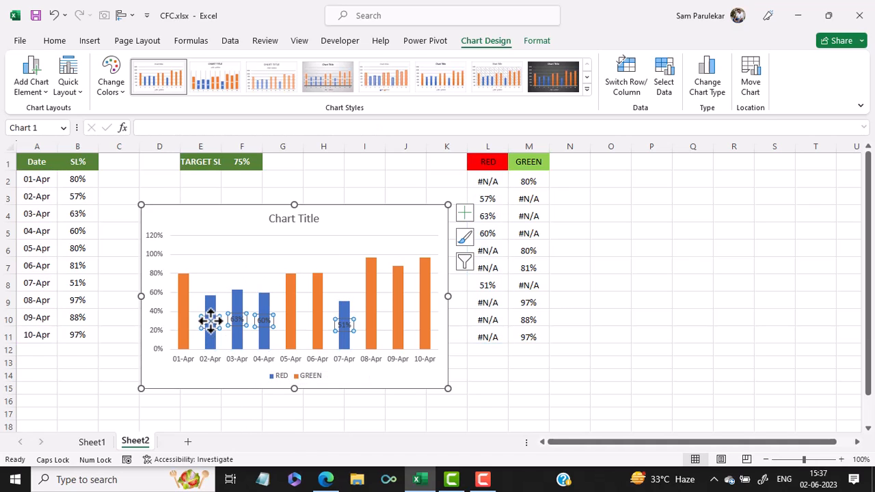
{"action": "right_click", "coordinate": [212, 322]}
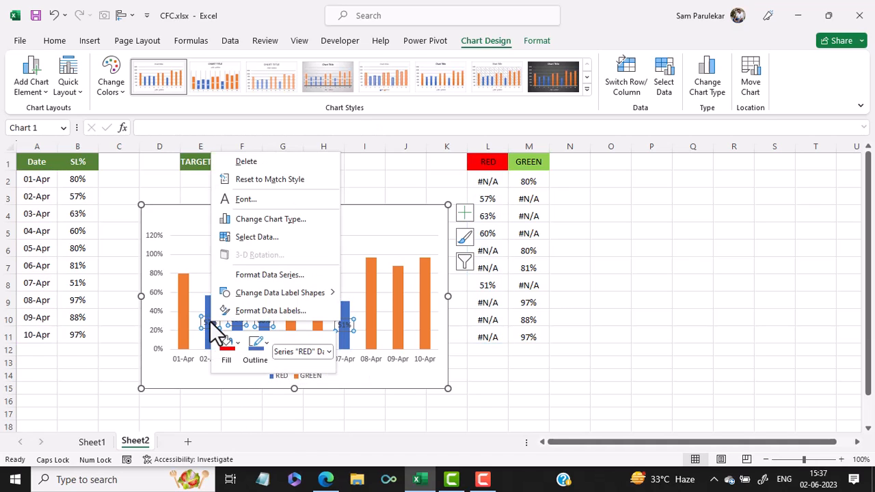
{"action": "left_click", "coordinate": [273, 311]}
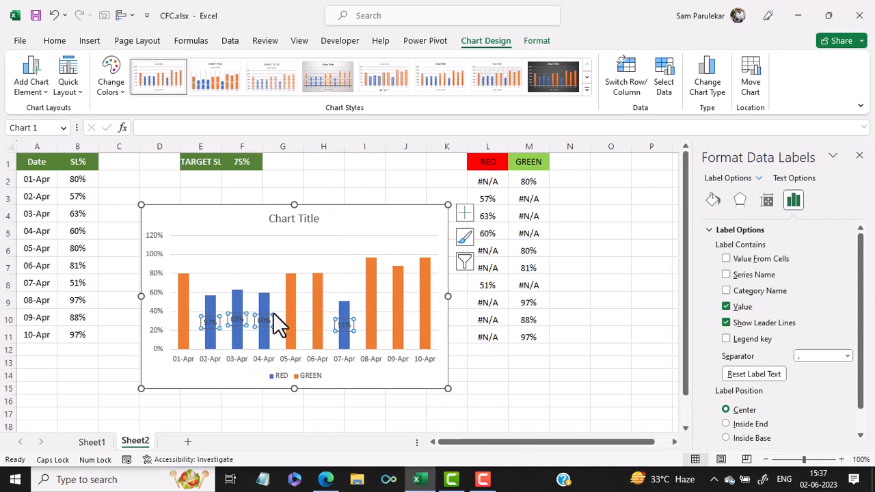
{"action": "left_click", "coordinate": [727, 424]}
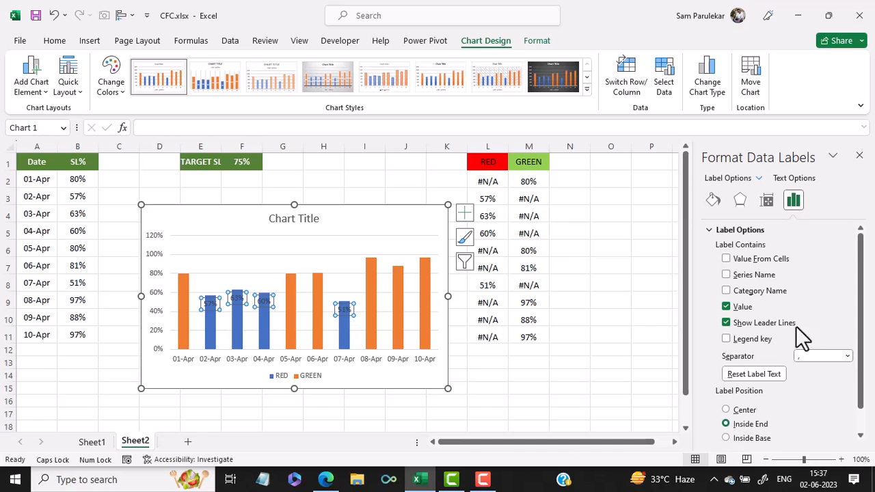
{"action": "left_click", "coordinate": [859, 155]}
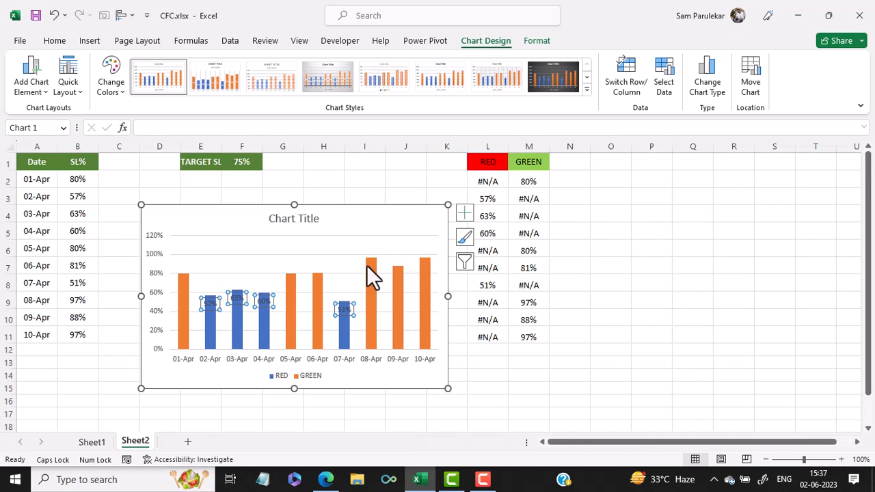
Fill the GREEN series bars with the standard light green color.
{"action": "left_click", "coordinate": [288, 290]}
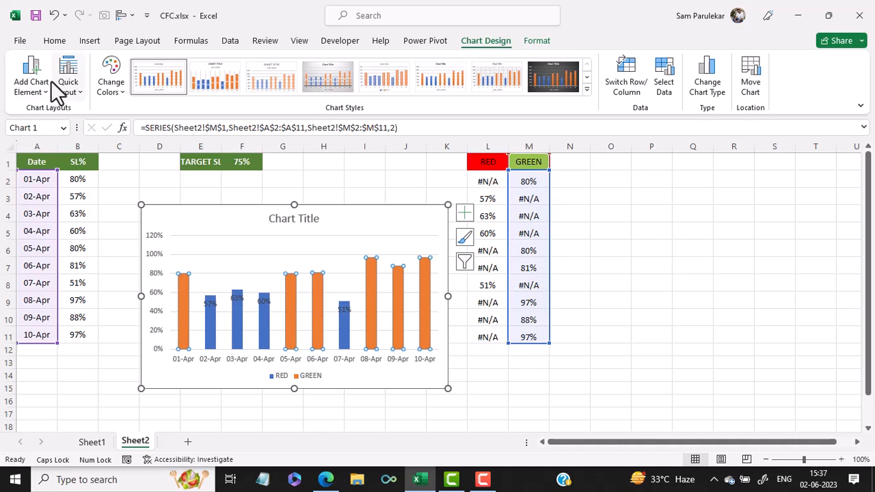
{"action": "left_click", "coordinate": [53, 42]}
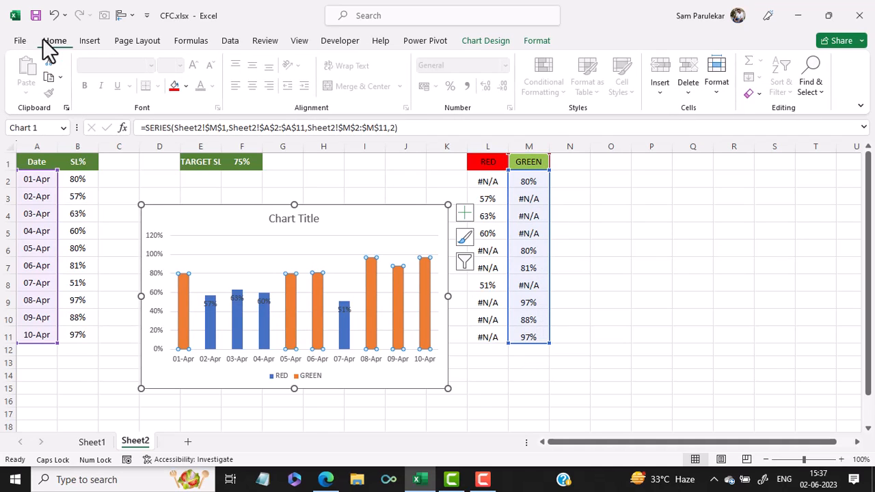
{"action": "left_click", "coordinate": [185, 86]}
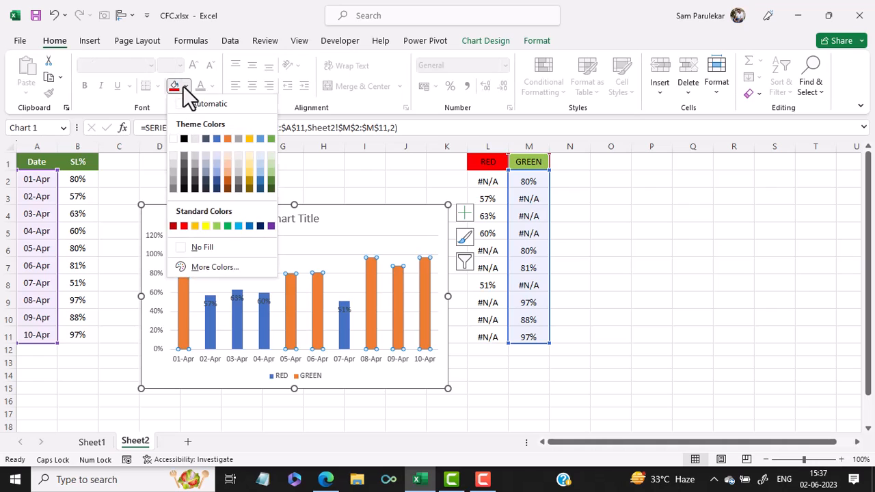
{"action": "left_click", "coordinate": [216, 226]}
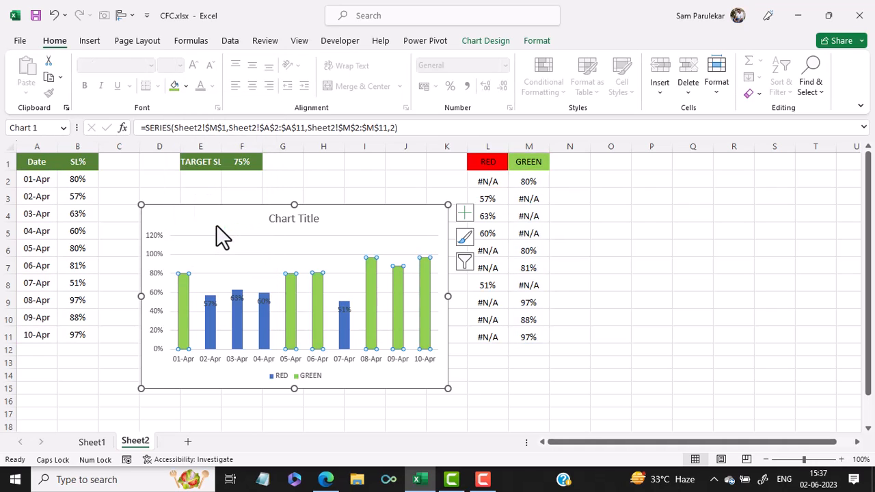
Add data labels to the GREEN series and set their label position to Inside End.
{"action": "right_click", "coordinate": [290, 302]}
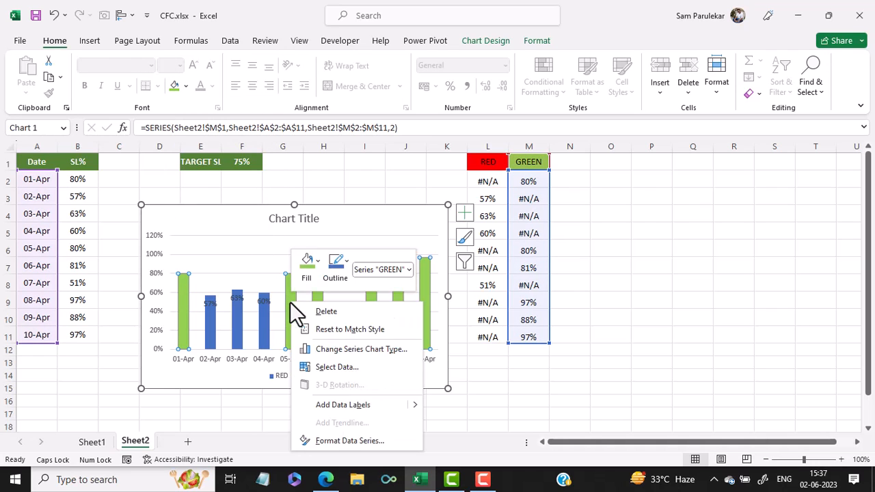
{"action": "left_click", "coordinate": [363, 409]}
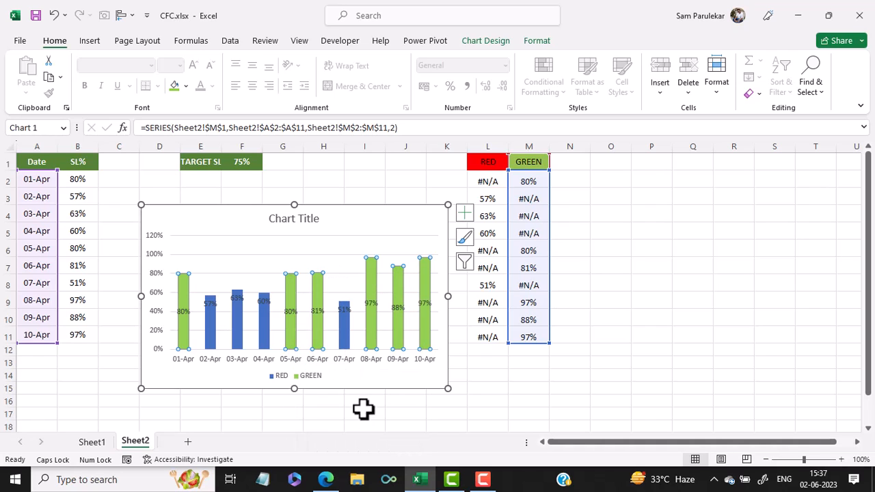
{"action": "left_click", "coordinate": [371, 305]}
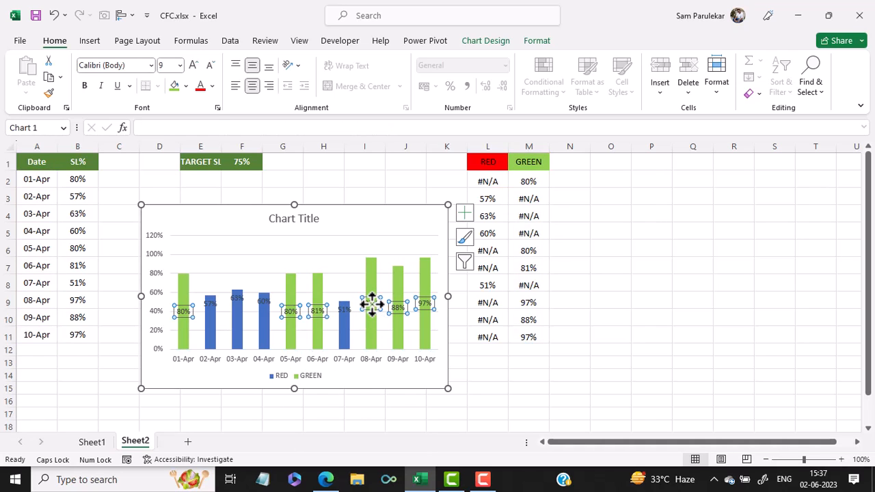
{"action": "right_click", "coordinate": [371, 305]}
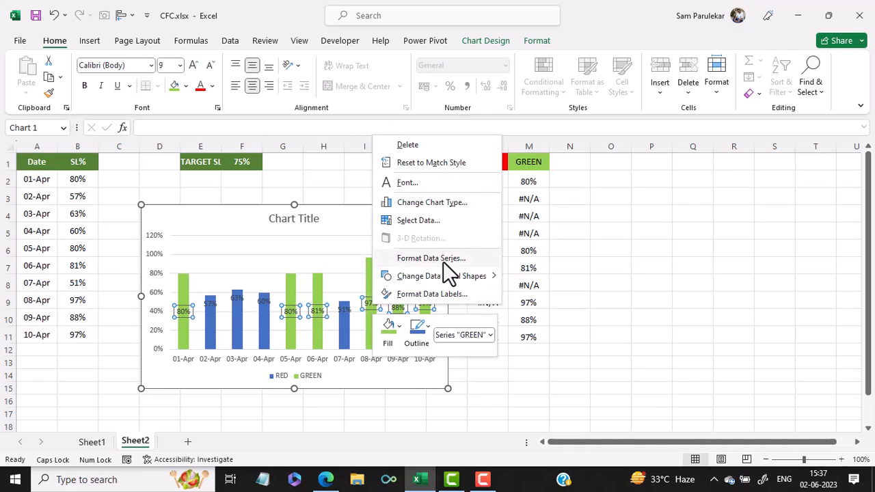
{"action": "left_click", "coordinate": [441, 294]}
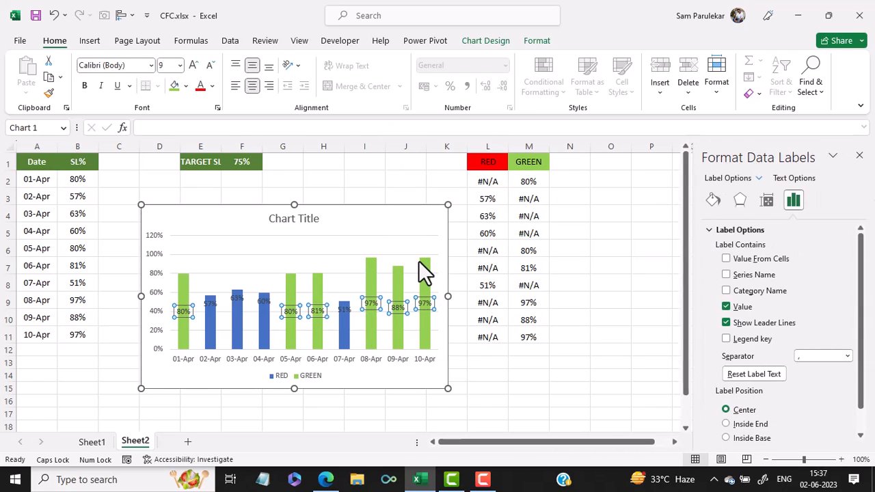
{"action": "left_click", "coordinate": [726, 424]}
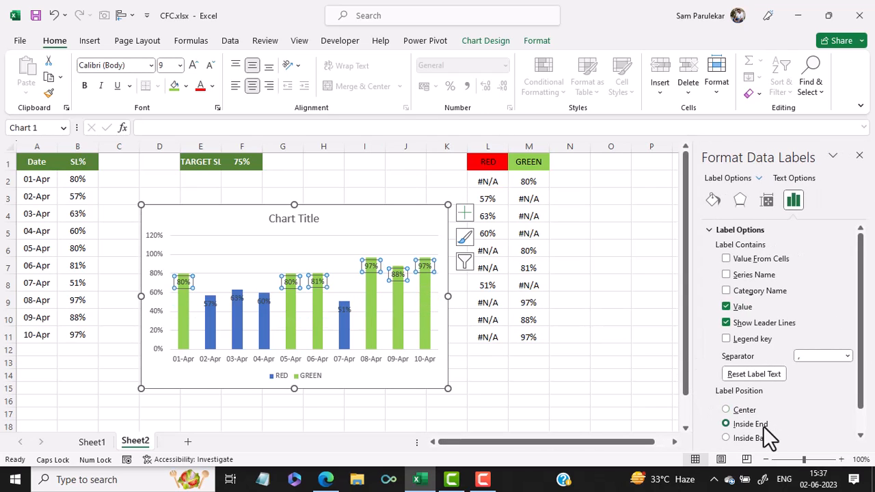
{"action": "left_click", "coordinate": [861, 156]}
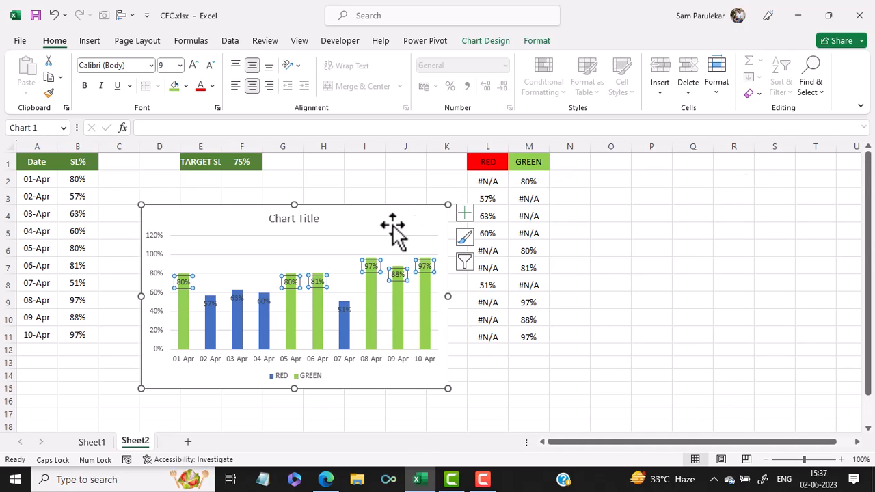
Apply the chart style with the dark gray background to the stacked column chart.
{"action": "left_click", "coordinate": [479, 42]}
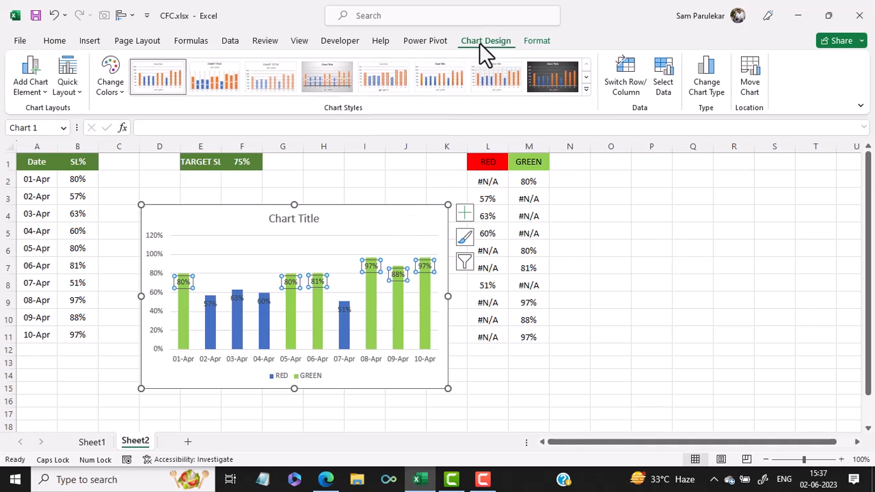
{"action": "left_click", "coordinate": [542, 80]}
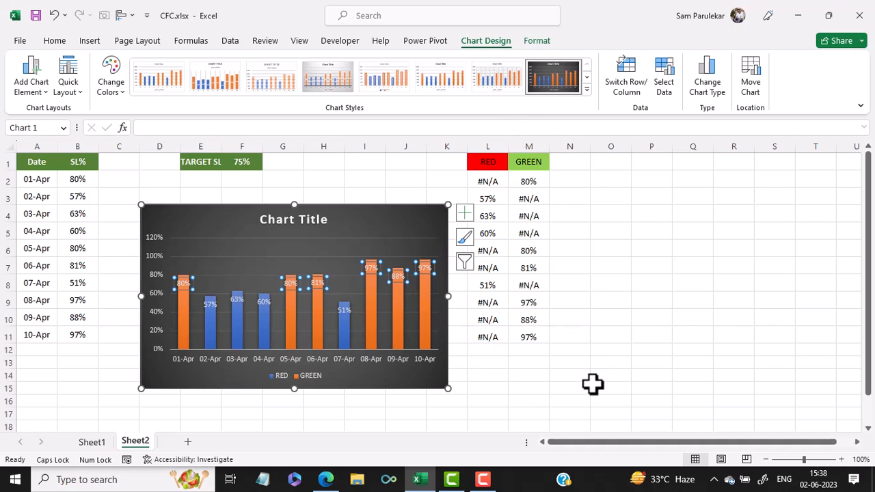
{"action": "left_click", "coordinate": [400, 220]}
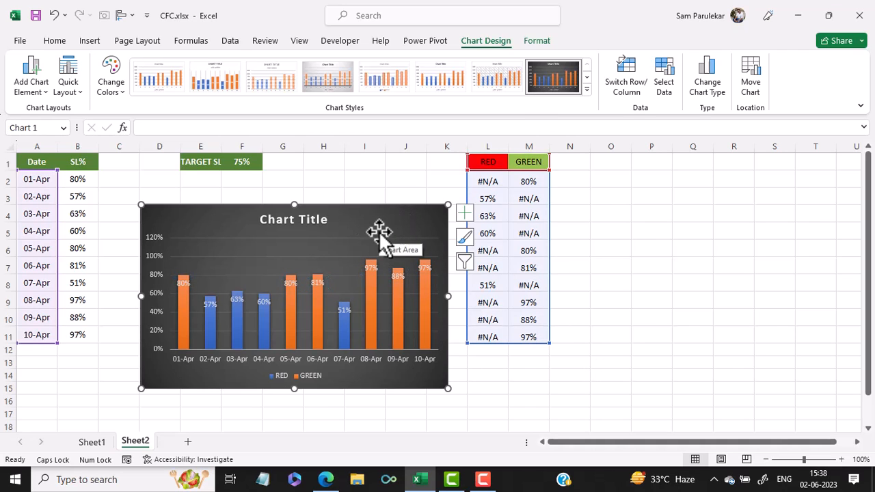
{"action": "right_click", "coordinate": [379, 231]}
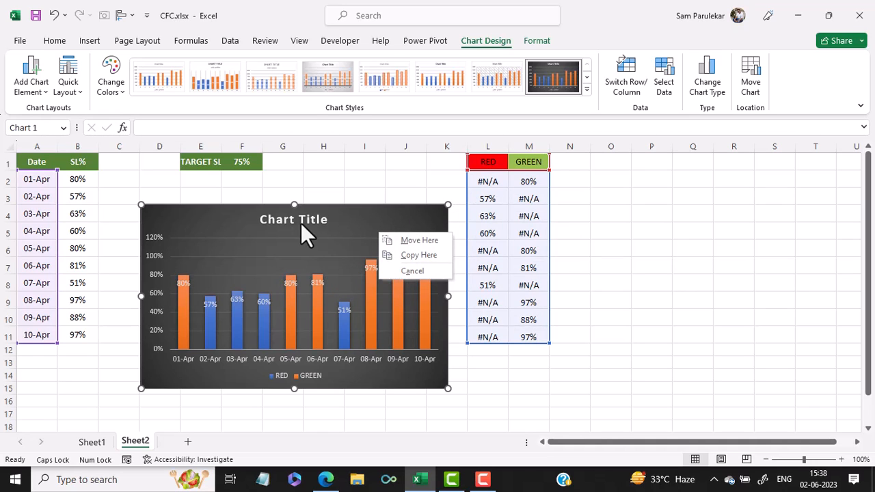
{"action": "left_click", "coordinate": [302, 226]}
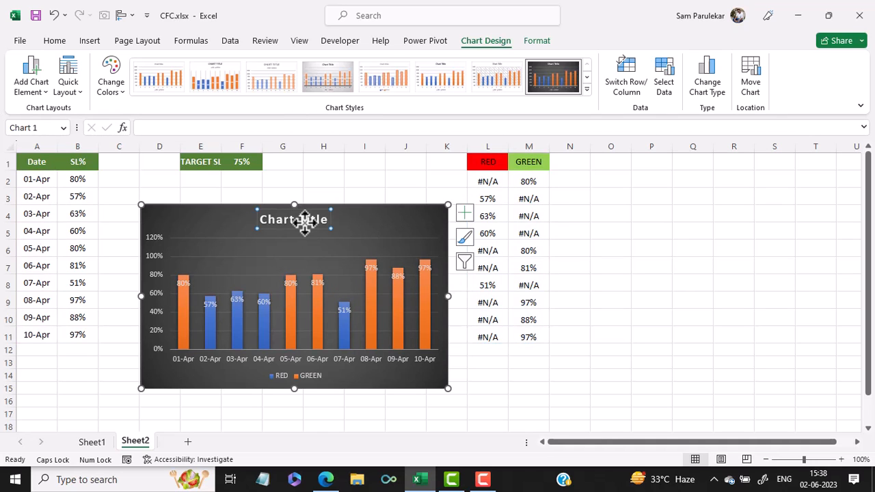
Fill the RED series bars with the standard red color.
{"action": "left_click", "coordinate": [211, 321]}
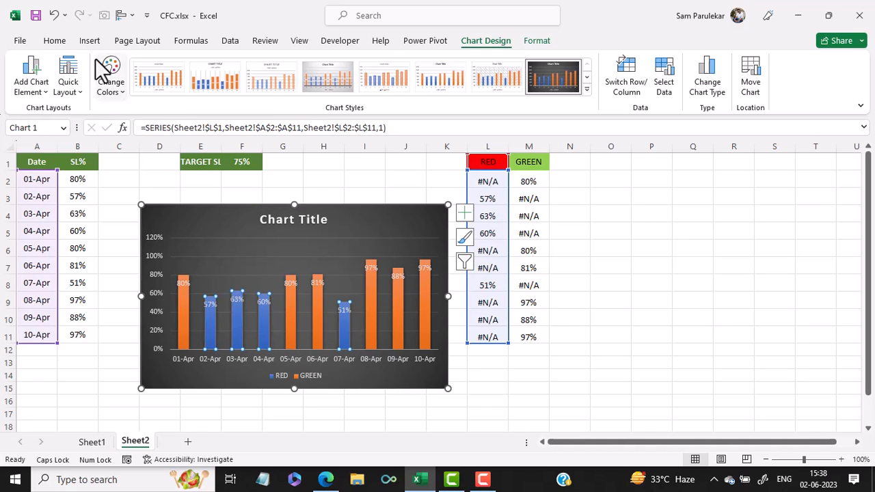
{"action": "left_click", "coordinate": [55, 41]}
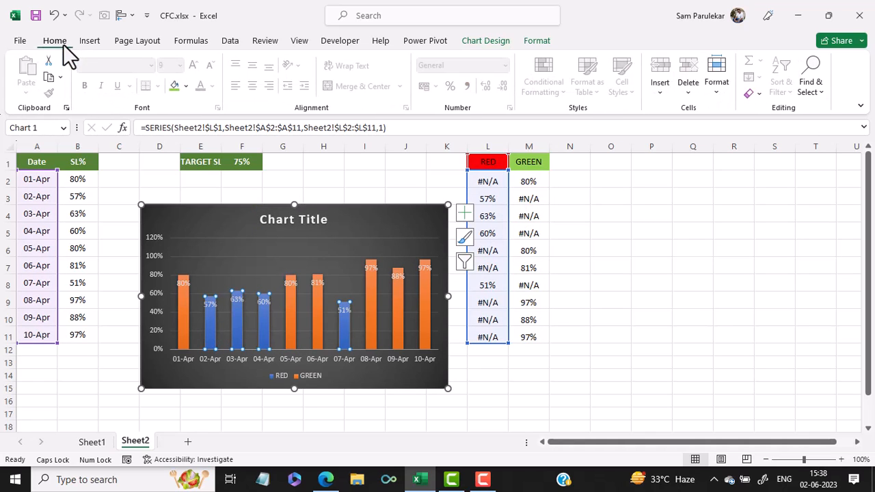
{"action": "left_click", "coordinate": [185, 86]}
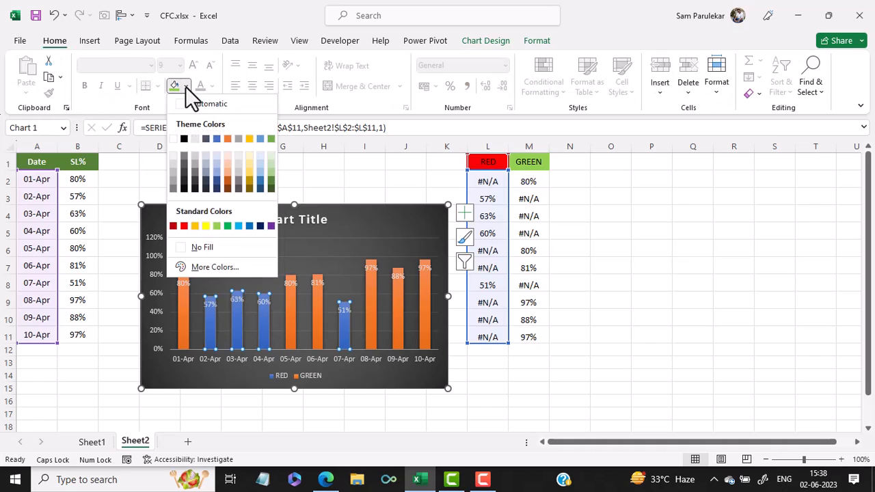
{"action": "left_click", "coordinate": [185, 226]}
Fill the GREEN series bars with the standard light green color on the dark-styled chart.
{"action": "left_click", "coordinate": [183, 302]}
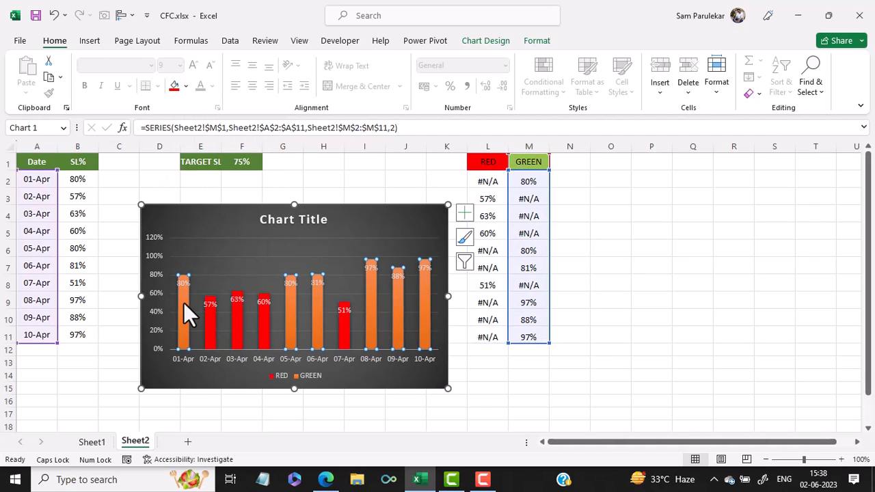
{"action": "right_click", "coordinate": [184, 302]}
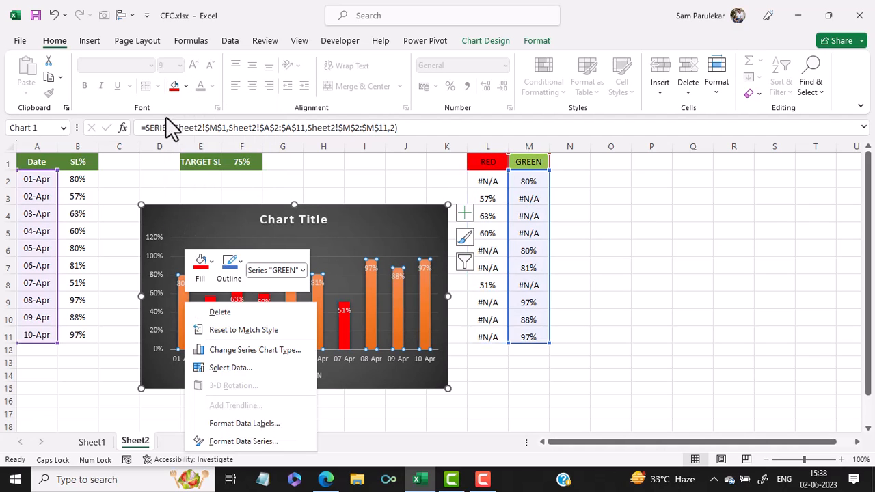
{"action": "left_click", "coordinate": [185, 86]}
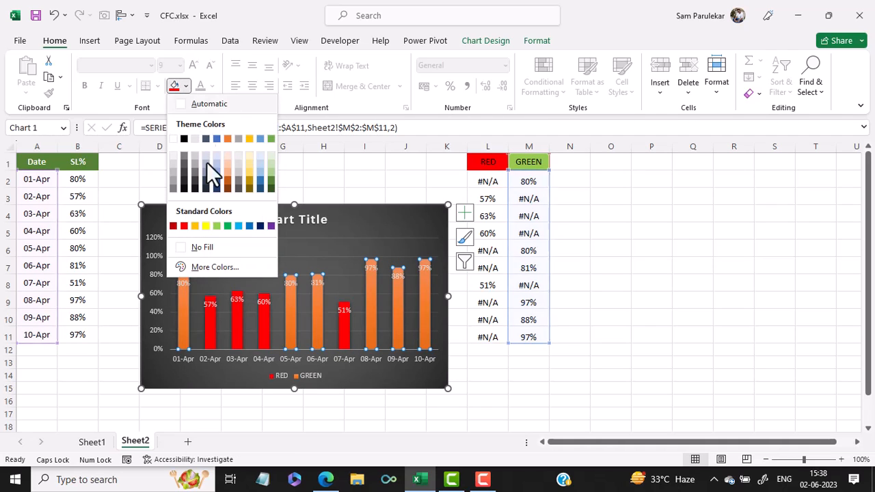
{"action": "left_click", "coordinate": [217, 228]}
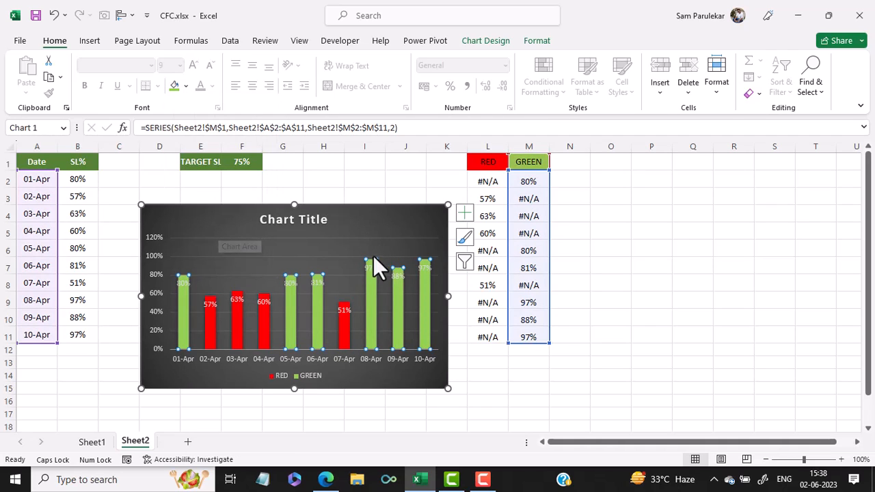
Open the formatting options for the chart area.
{"action": "left_click", "coordinate": [376, 226]}
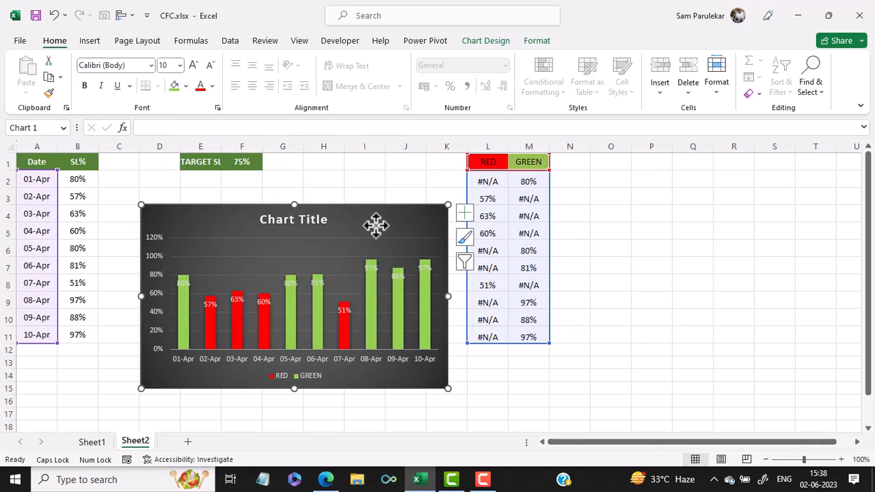
{"action": "right_click", "coordinate": [376, 225]}
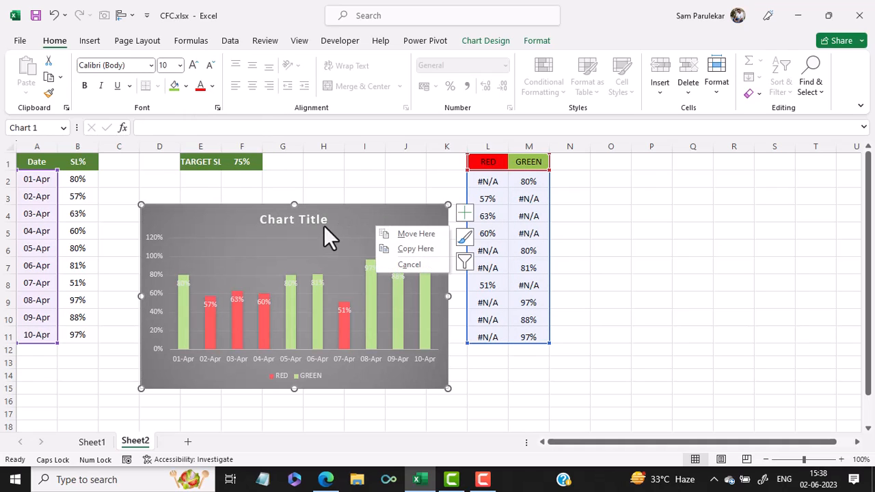
{"action": "key", "text": "Escape"}
{"action": "right_click", "coordinate": [359, 223]}
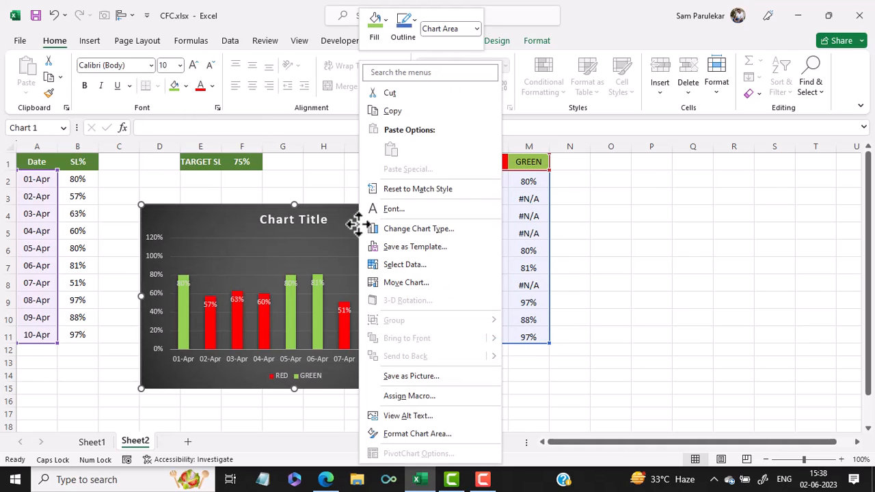
{"action": "left_click", "coordinate": [419, 434]}
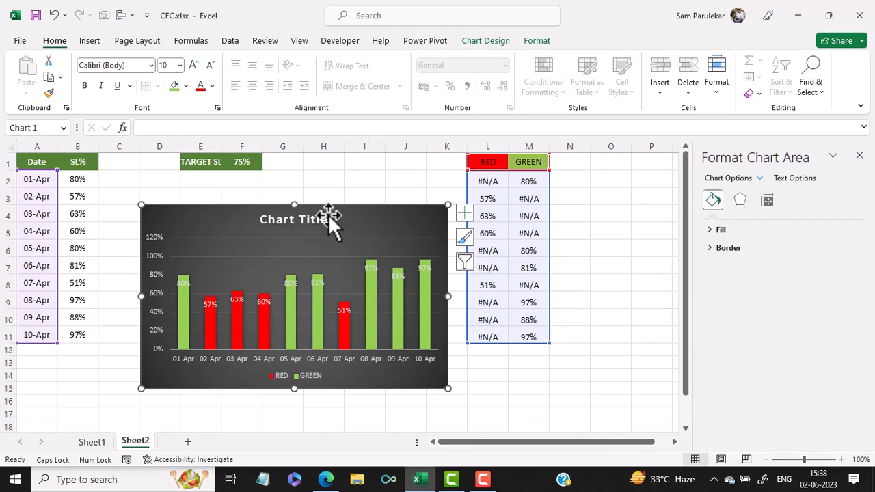
Replace the chart's placeholder title with "Sl% Target wise".
{"action": "left_click", "coordinate": [277, 219]}
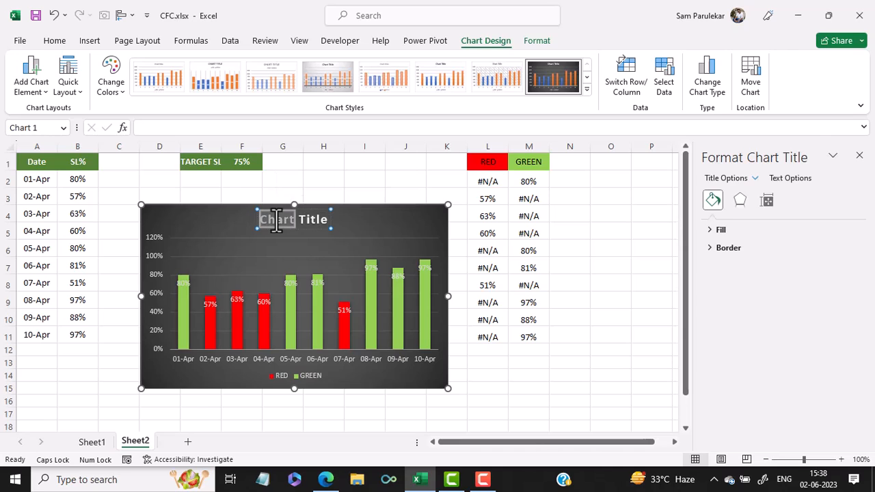
{"action": "key", "text": "ctrl+a"}
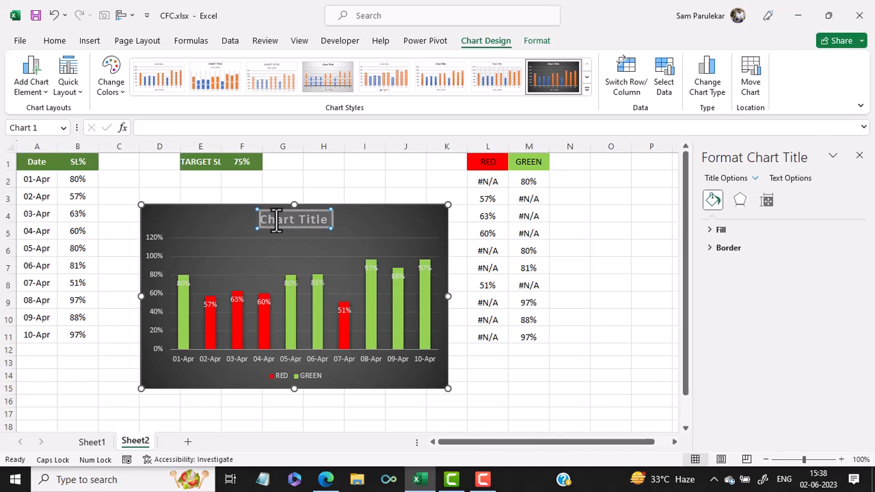
{"action": "type", "text": "tARGET"}
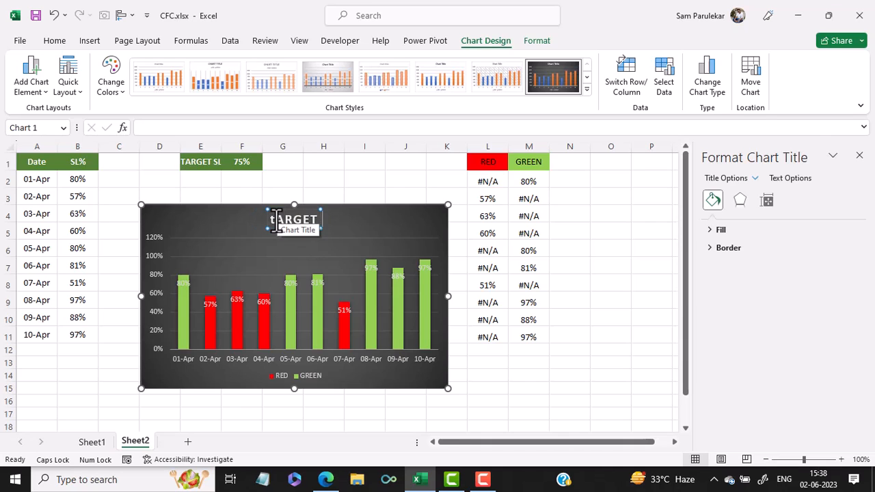
{"action": "key", "text": "BackSpace"}
{"action": "key", "text": "BackSpace"}
{"action": "key", "text": "BackSpace"}
{"action": "key", "text": "BackSpace"}
{"action": "key", "text": "BackSpace"}
{"action": "key", "text": "BackSpace"}
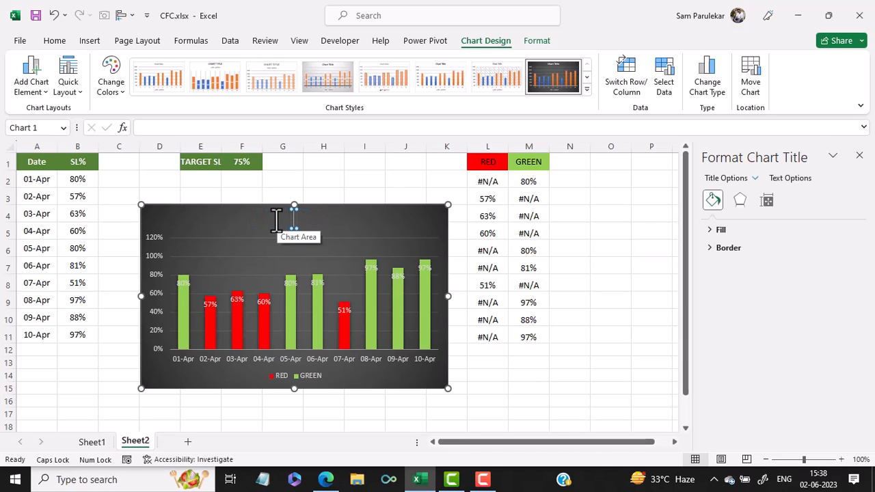
{"action": "type", "text": "sL%"}
{"action": "key", "text": "BackSpace"}
{"action": "key", "text": "BackSpace"}
{"action": "key", "text": "Caps_Lock"}
{"action": "type", "text": "l"}
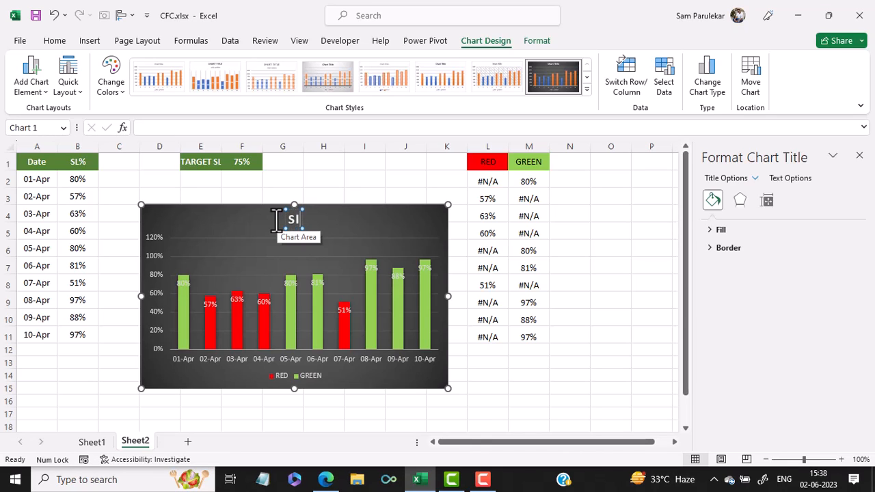
{"action": "type", "text": "% Tar"}
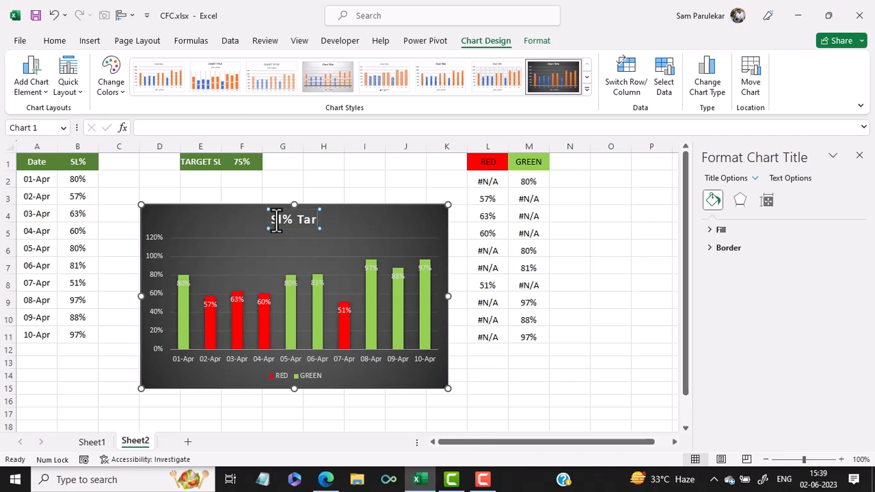
{"action": "type", "text": "get wise"}
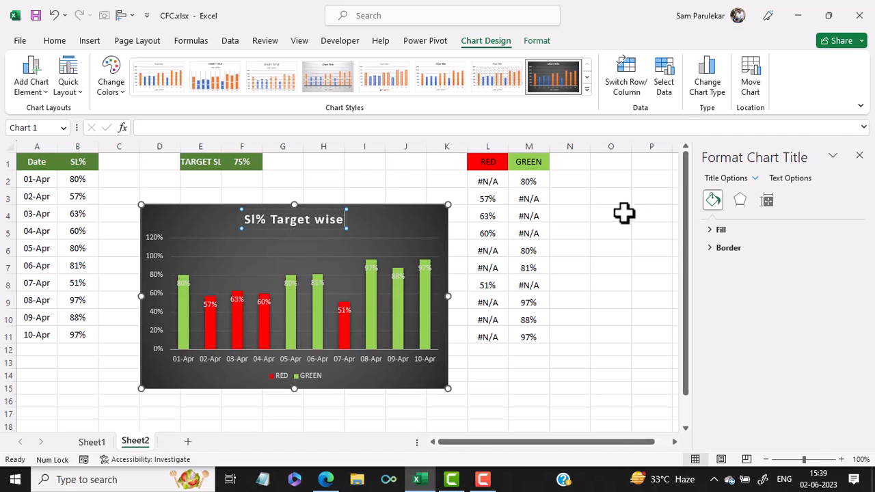
{"action": "left_click", "coordinate": [419, 224]}
Widen the chart's columns by setting the series gap width to 45%, and close the formatting options.
{"action": "right_click", "coordinate": [419, 225]}
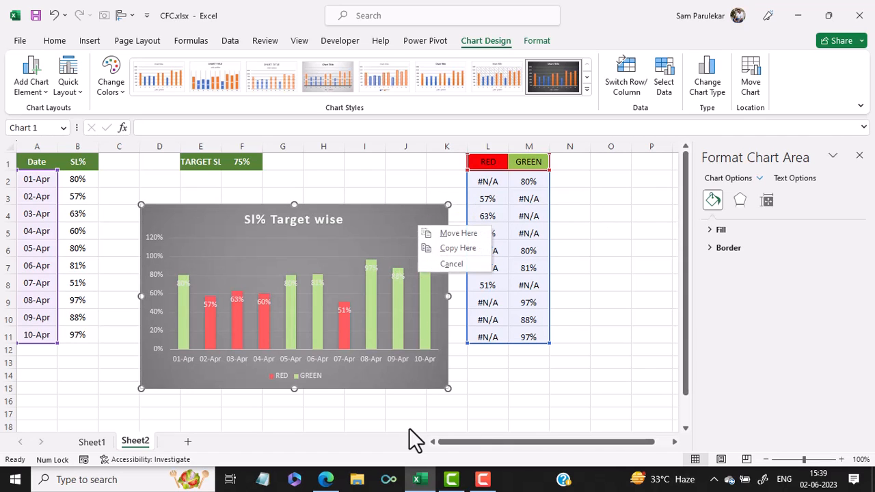
{"action": "left_click", "coordinate": [394, 340]}
{"action": "right_click", "coordinate": [393, 339]}
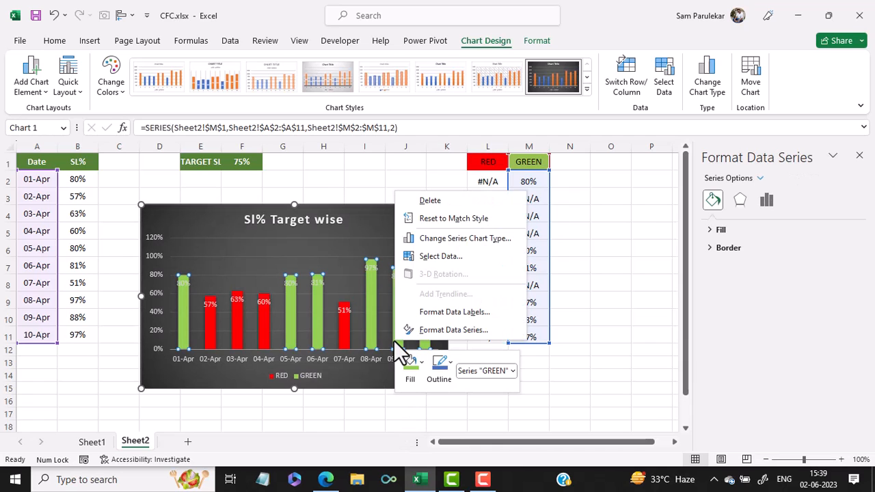
{"action": "left_click", "coordinate": [465, 329]}
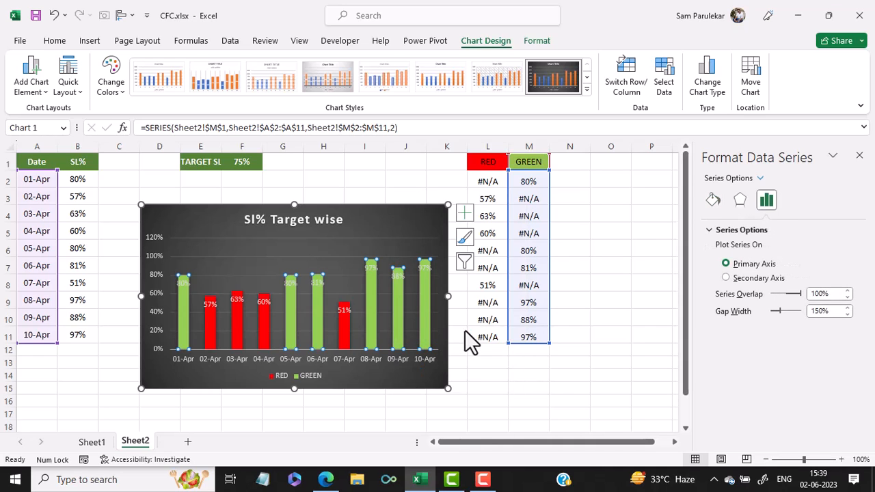
{"action": "left_click_drag", "start_coordinate": [835, 313], "coordinate": [807, 313]}
{"action": "type", "text": "45"}
{"action": "key", "text": "Return"}
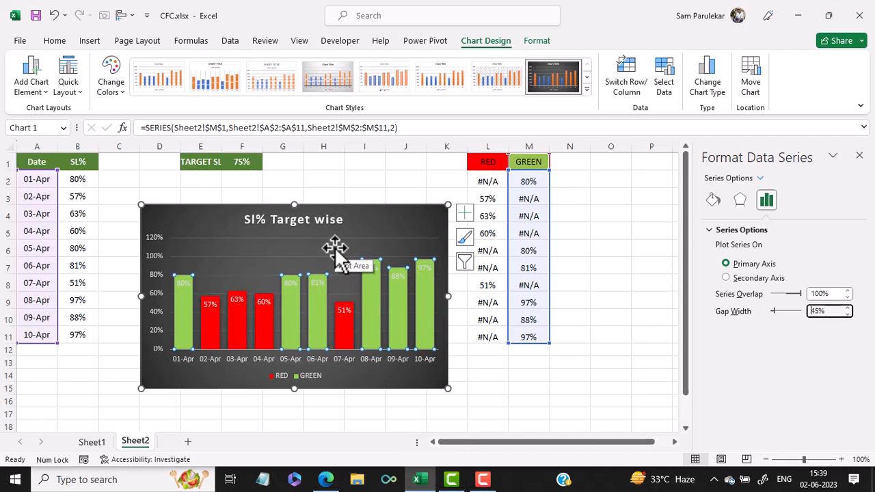
{"action": "left_click", "coordinate": [860, 157]}
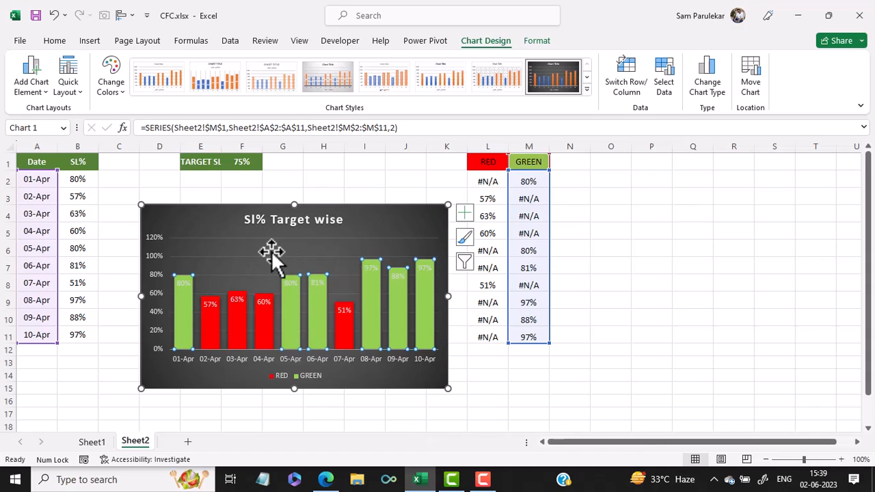
Change the SL% values to 60% for 01-Apr and 97% for 02-Apr to test the bar colors.
{"action": "left_click", "coordinate": [74, 179]}
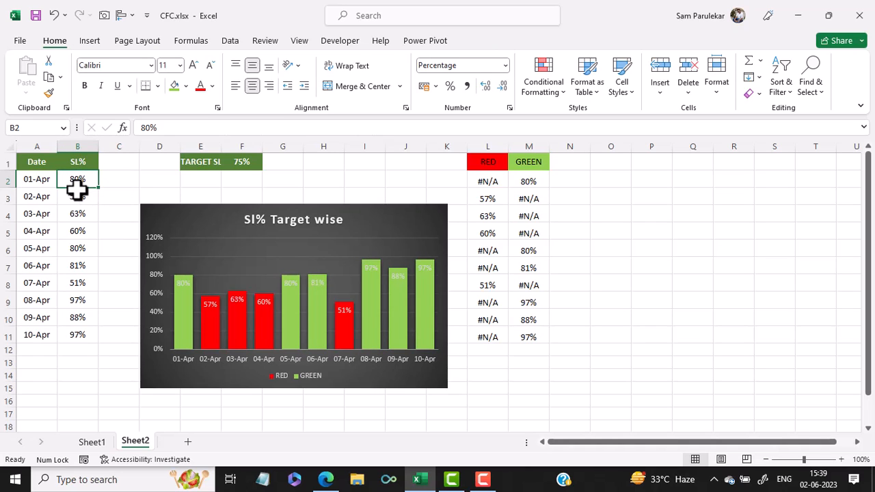
{"action": "type", "text": "60"}
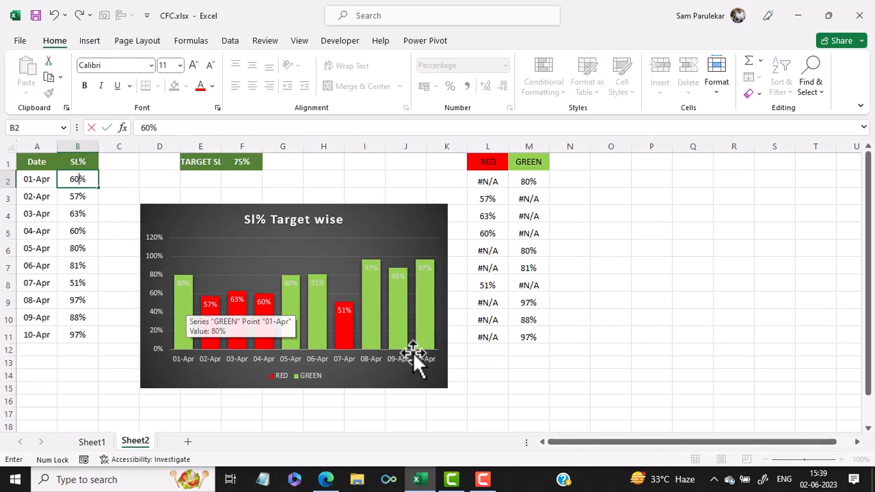
{"action": "key", "text": "Return"}
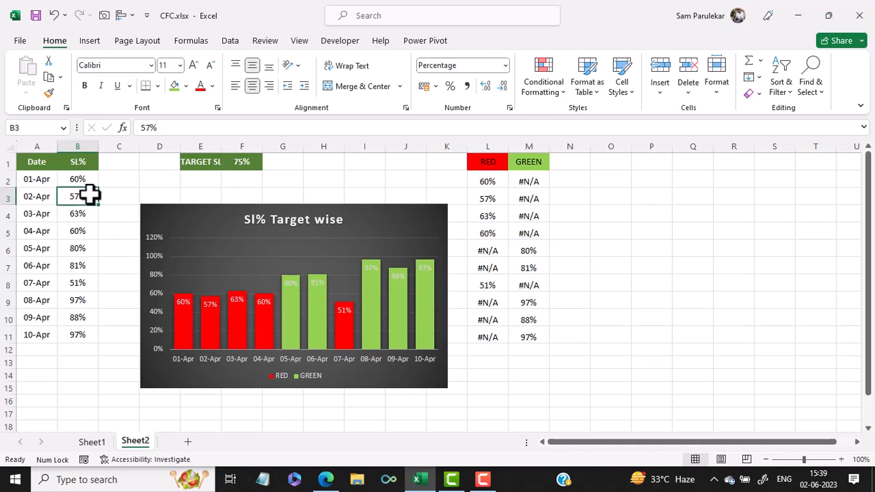
{"action": "type", "text": "97"}
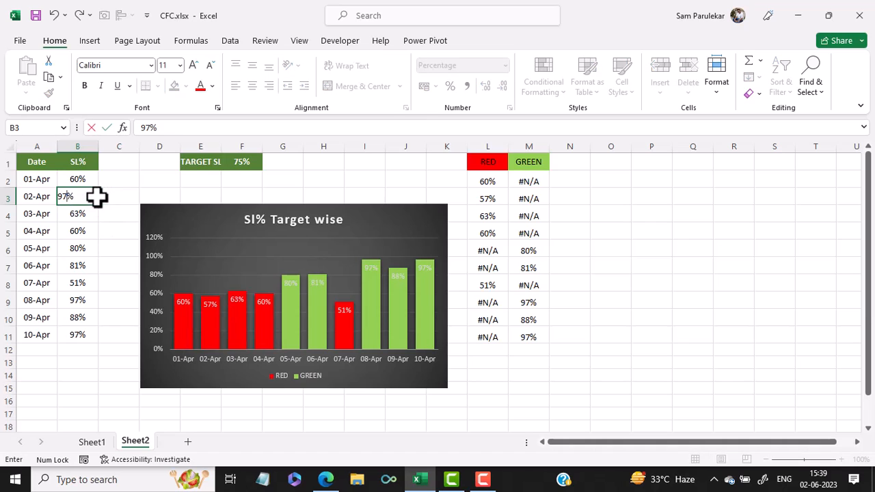
{"action": "key", "text": "Return"}
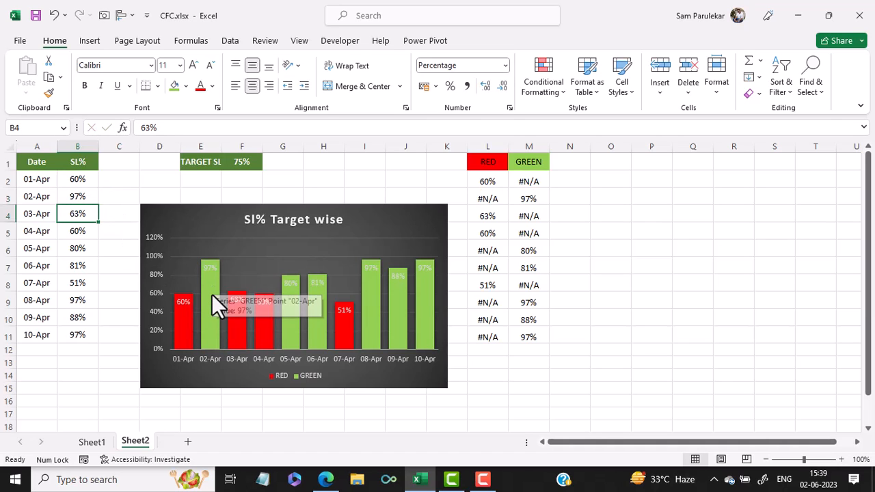
{"action": "mouse_move", "coordinate": [211, 294]}
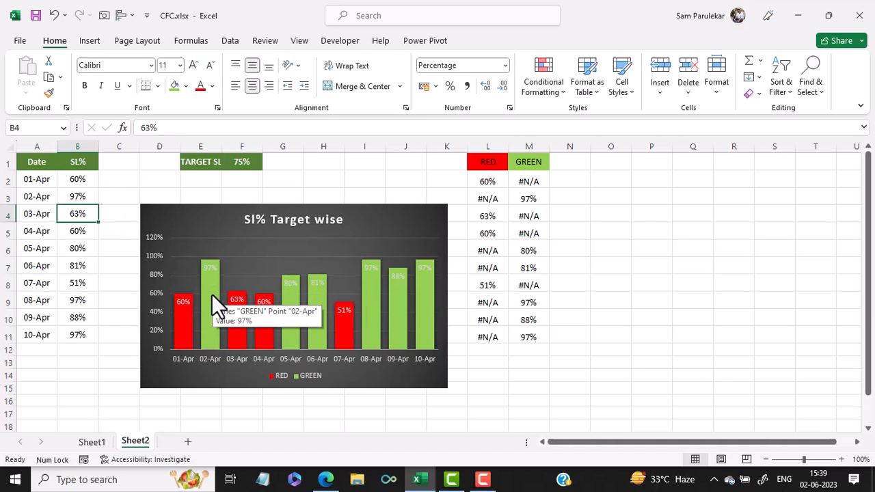
Set the target service level in F1 to 85%.
{"action": "left_click", "coordinate": [241, 164]}
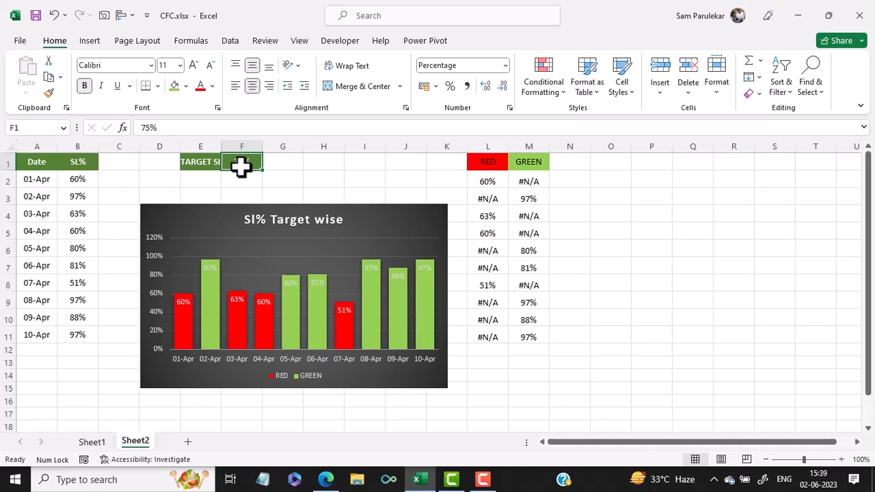
{"action": "type", "text": "8"}
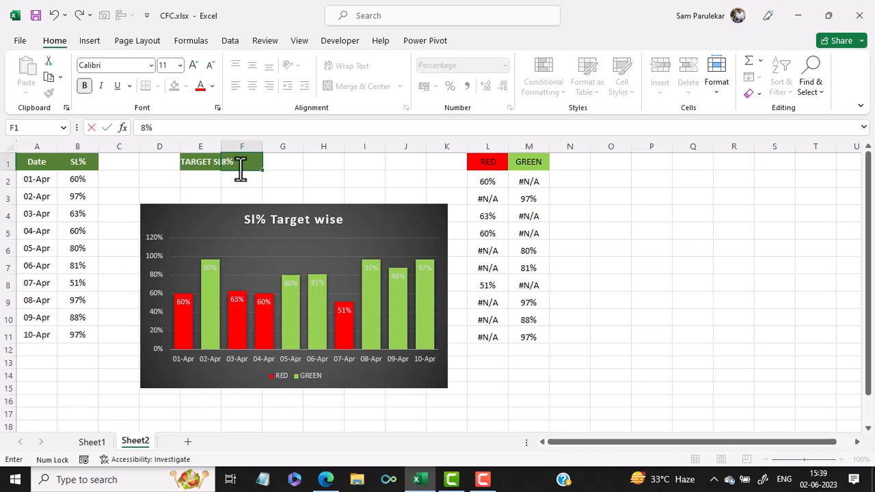
{"action": "type", "text": "5"}
{"action": "key", "text": "Return"}
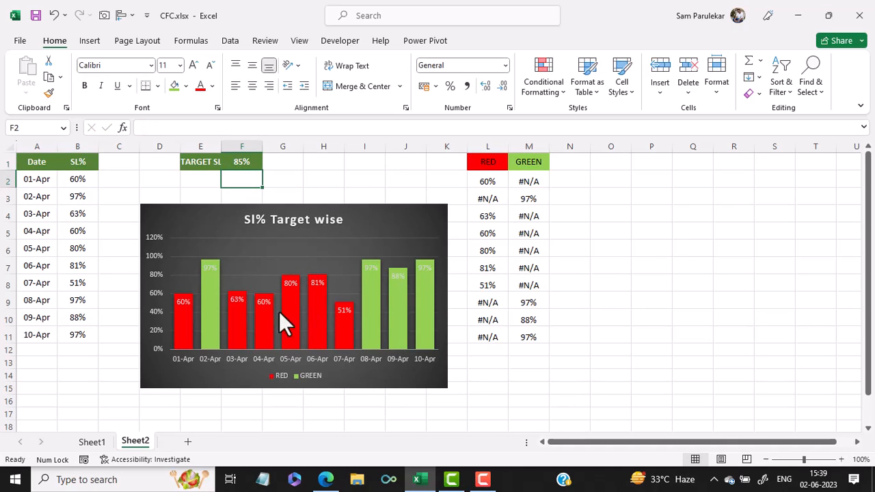
Set the target service level in F1 to 90%.
{"action": "left_click", "coordinate": [240, 164]}
{"action": "type", "text": "90"}
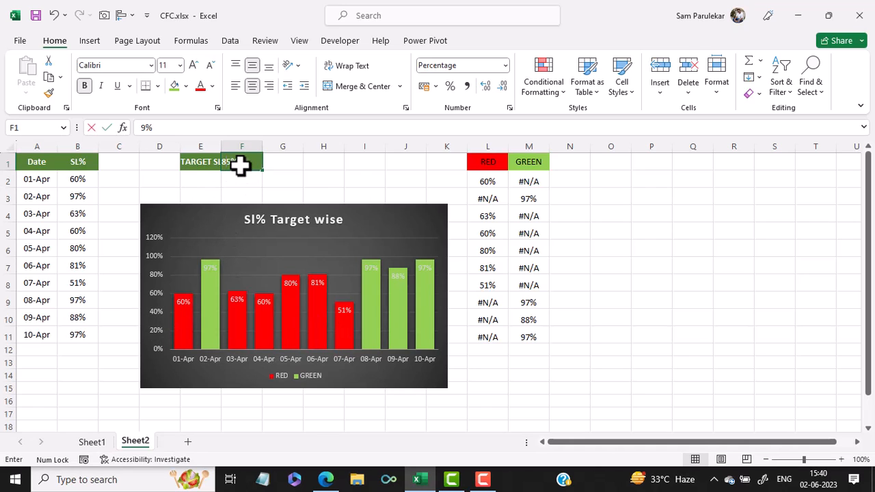
{"action": "key", "text": "Return"}
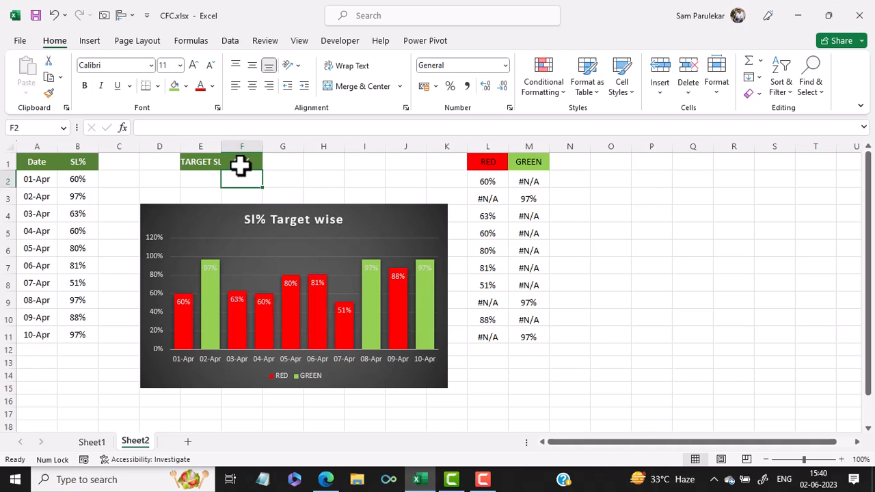
{"action": "left_click", "coordinate": [240, 165]}
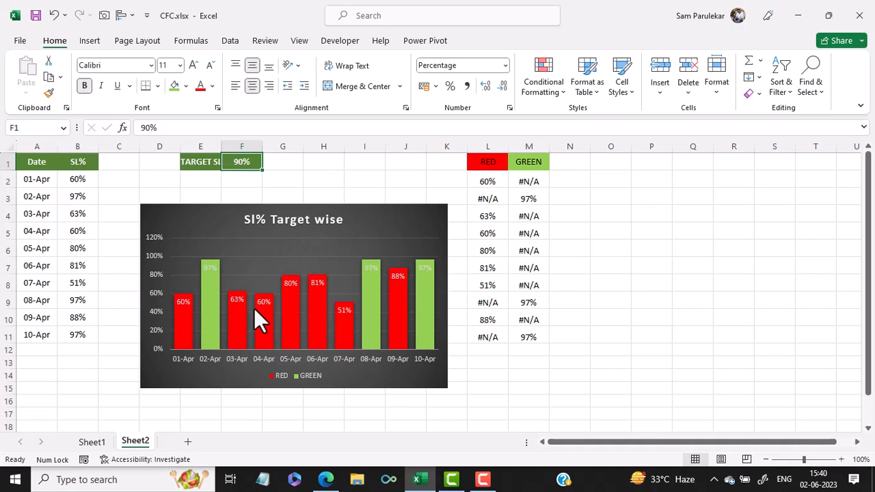
Hide the RED and GREEN helper table in L1:M11 by setting its font color to white.
{"action": "mouse_move", "coordinate": [254, 307]}
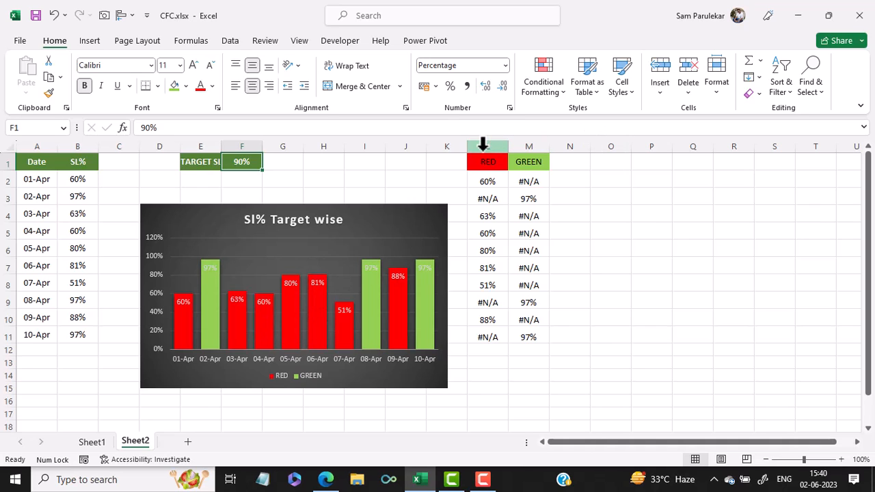
{"action": "left_click_drag", "start_coordinate": [492, 144], "coordinate": [536, 146]}
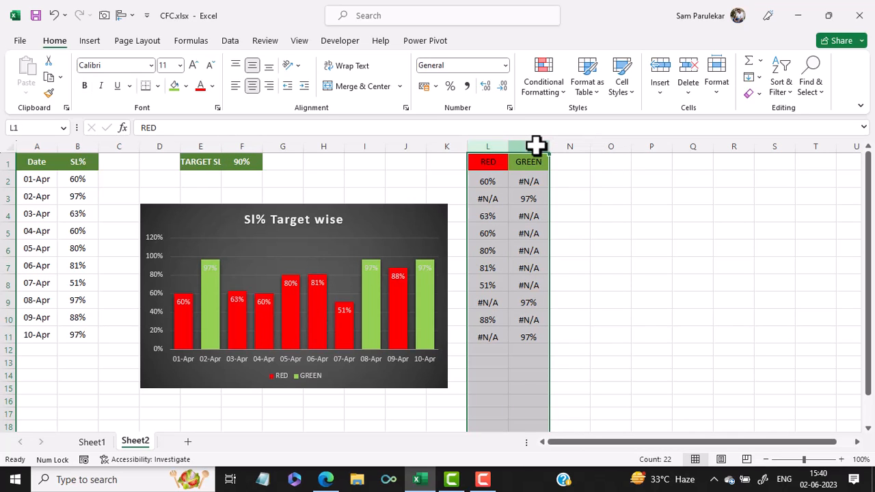
{"action": "right_click", "coordinate": [537, 144]}
{"action": "left_click_drag", "start_coordinate": [489, 163], "coordinate": [530, 333]}
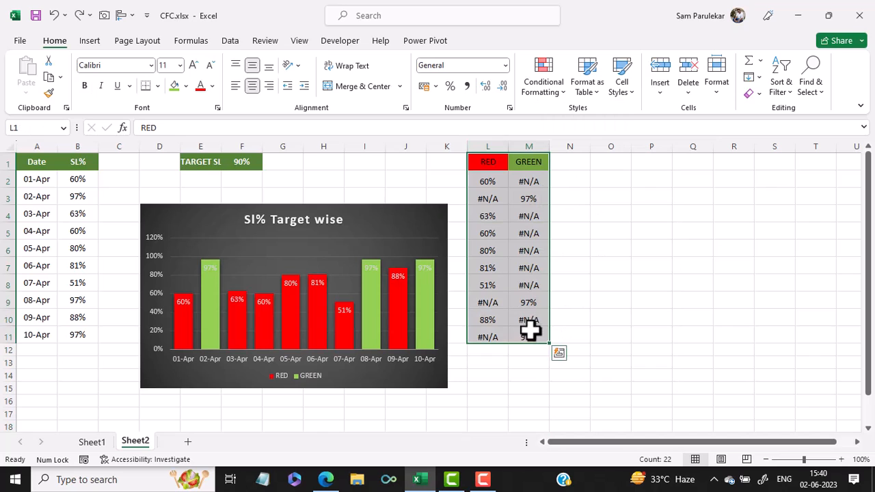
{"action": "left_click", "coordinate": [213, 86]}
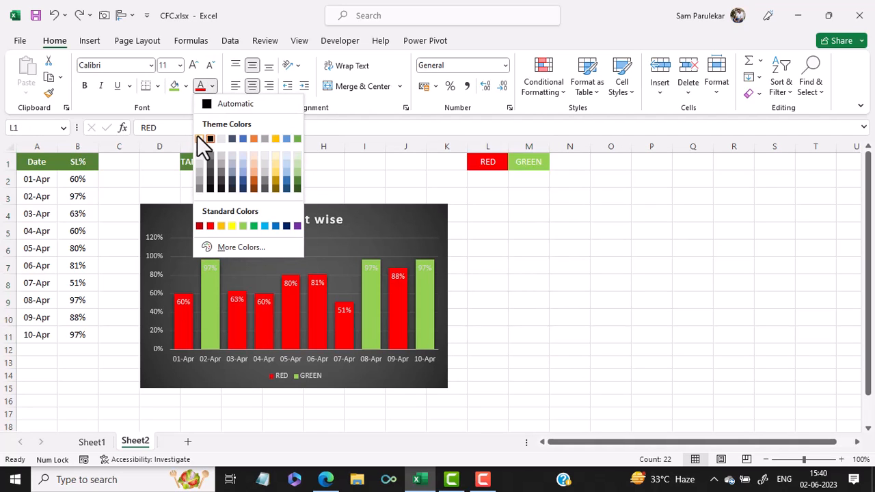
{"action": "left_click", "coordinate": [205, 139]}
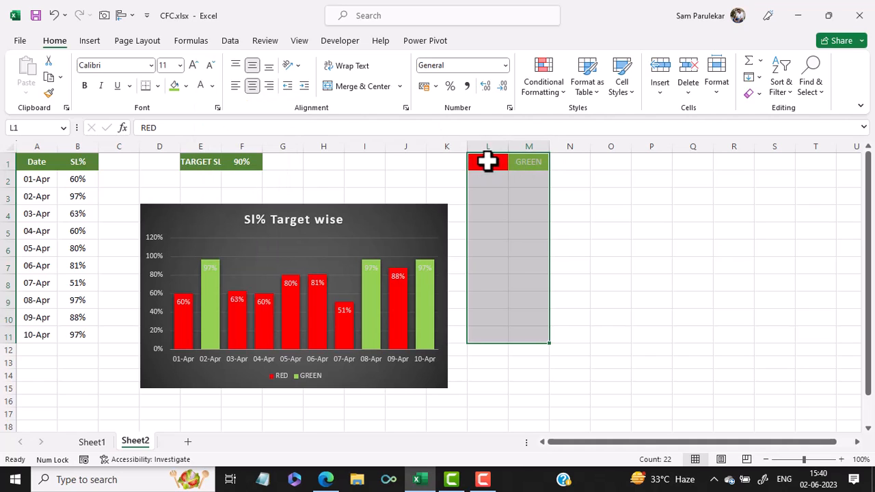
{"action": "left_click", "coordinate": [561, 164]}
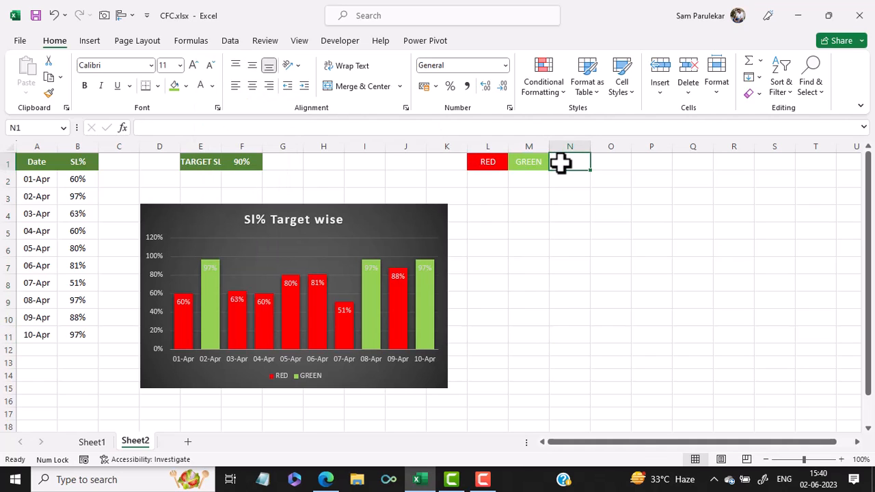
Copy the blank formatting of N1 onto the RED and GREEN headers in L1:M1, and make their text white.
{"action": "left_click", "coordinate": [48, 93]}
{"action": "left_click", "coordinate": [493, 163]}
{"action": "left_click_drag", "start_coordinate": [497, 163], "coordinate": [520, 163]}
{"action": "left_click", "coordinate": [536, 189]}
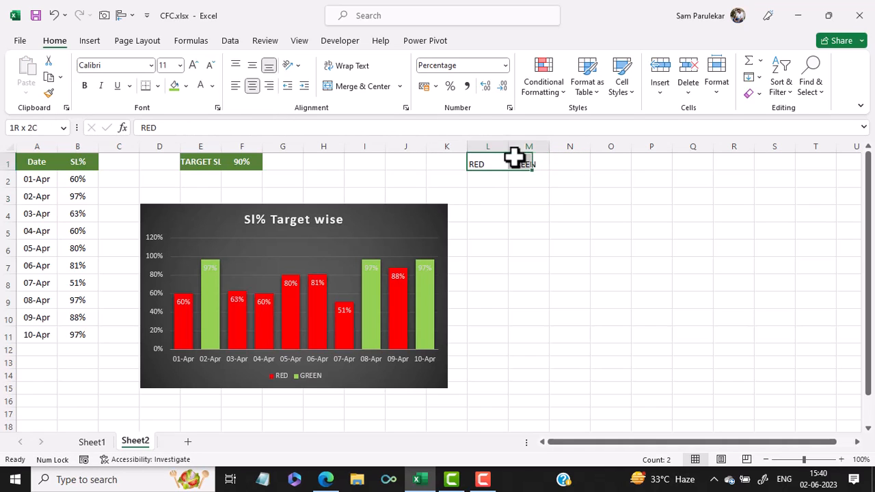
{"action": "left_click", "coordinate": [199, 85]}
{"action": "left_click", "coordinate": [596, 226]}
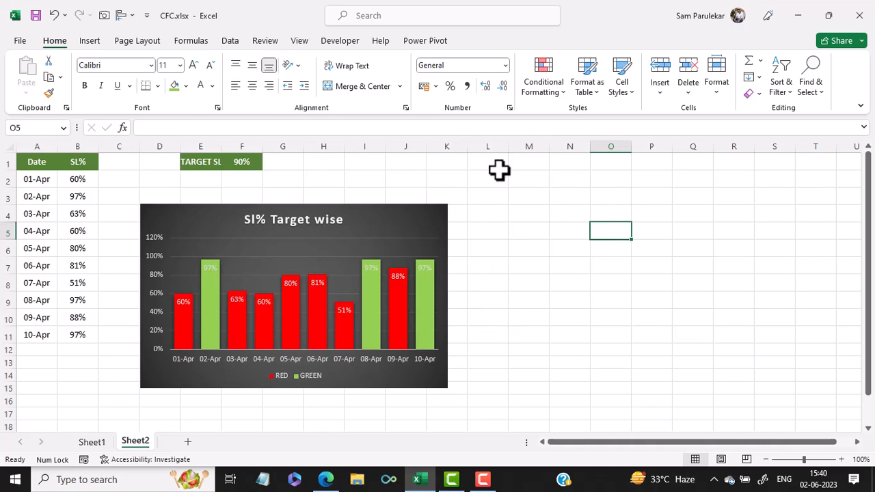
Set the SL% value for 01-Apr to 80% to test the chart's bar color.
{"action": "left_click", "coordinate": [80, 181]}
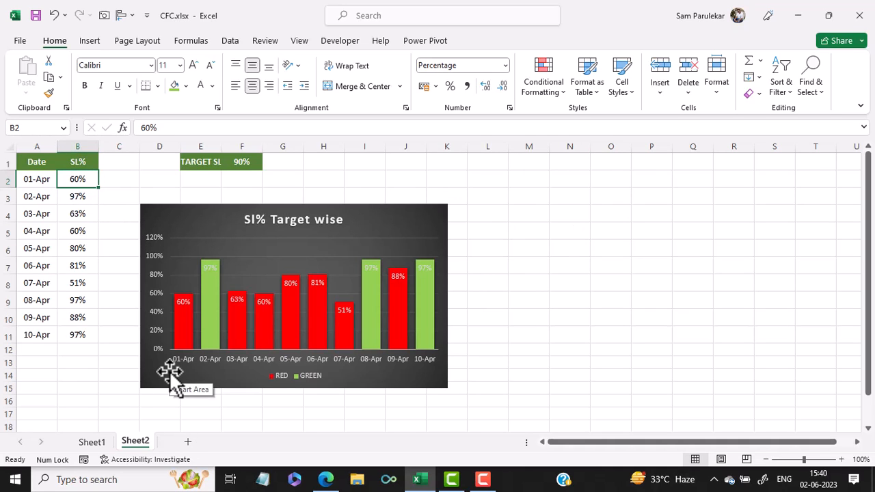
{"action": "type", "text": "80"}
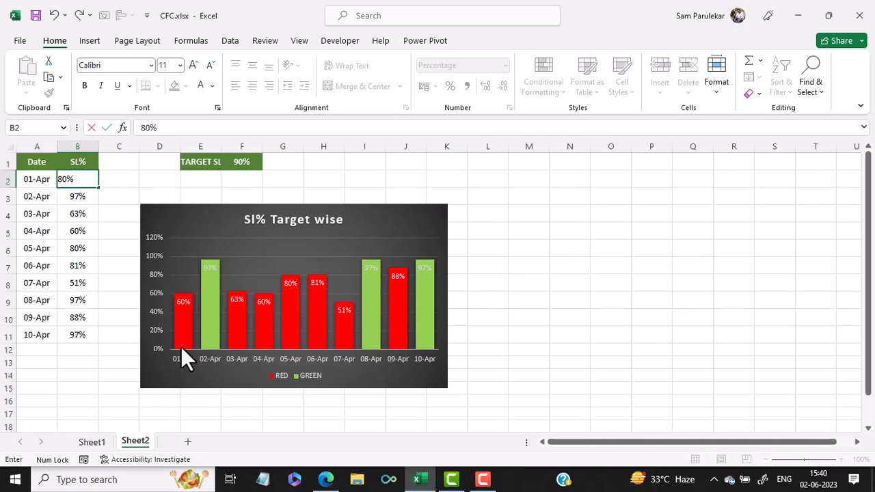
{"action": "key", "text": "Return"}
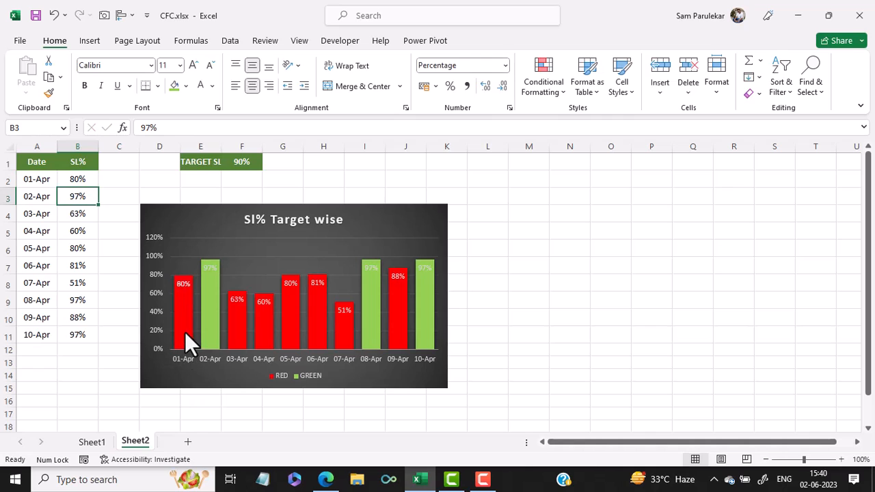
Set the SL% value for 01-Apr to 91% to test a value above the target.
{"action": "left_click", "coordinate": [80, 178]}
{"action": "type", "text": "91"}
{"action": "key", "text": "Return"}
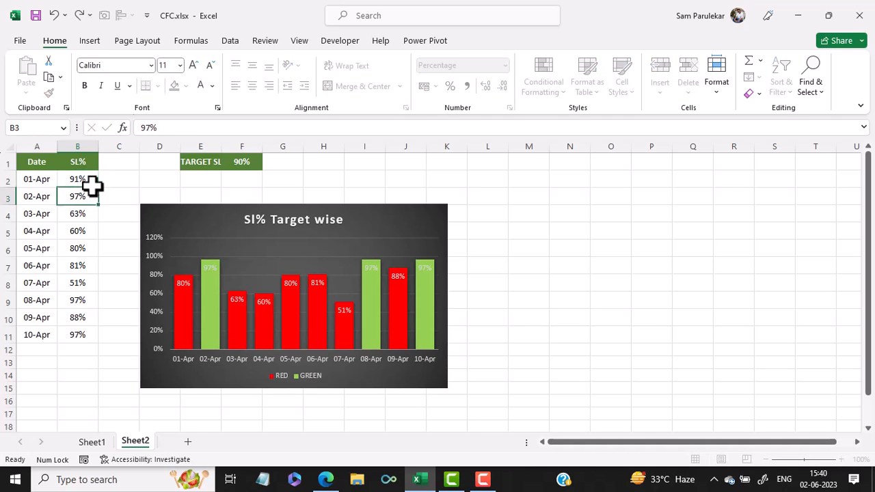